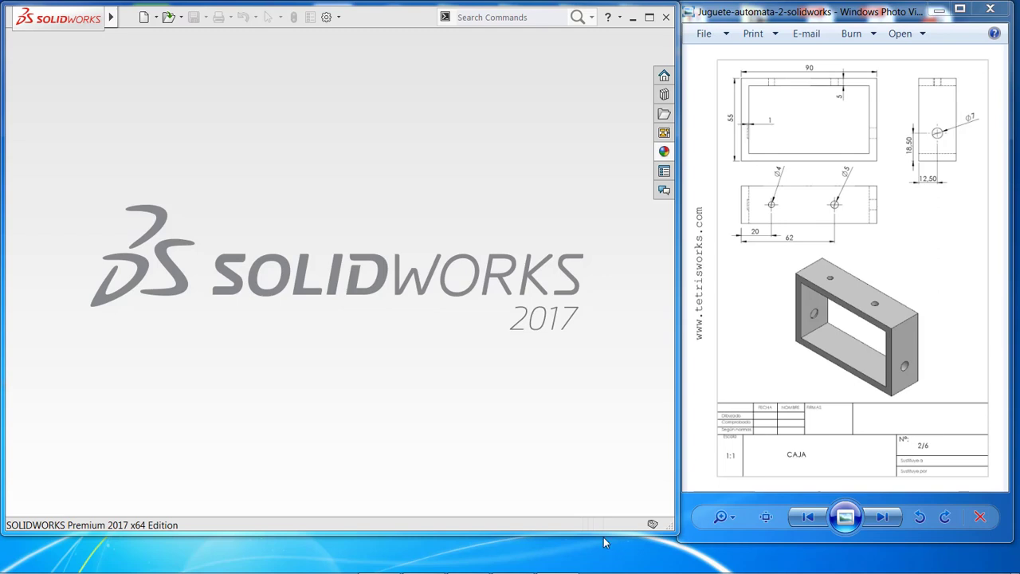
Create a new part document and set its unit system to MMGS (millimeter, gram, second).
click(144, 17)
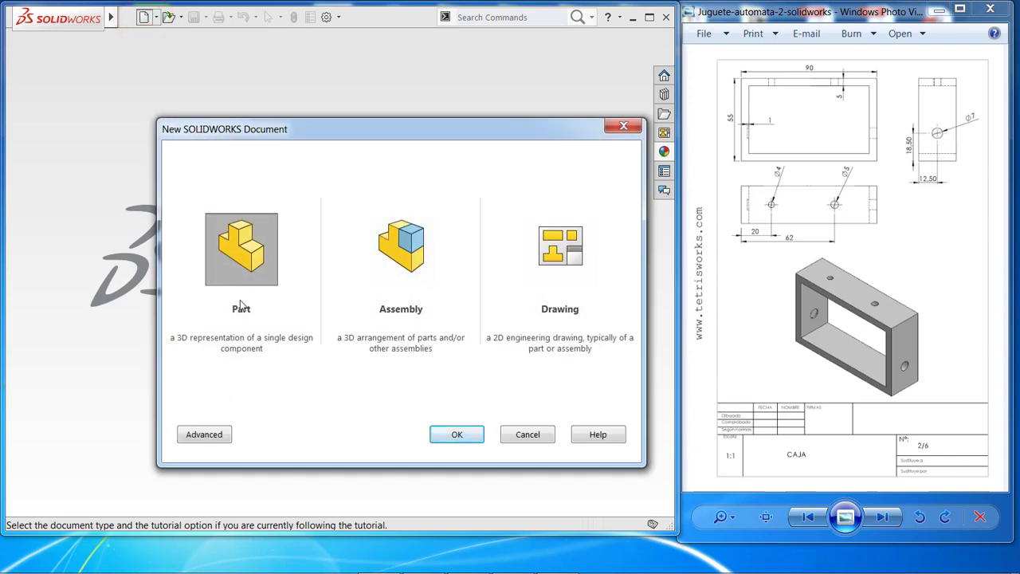
click(449, 441)
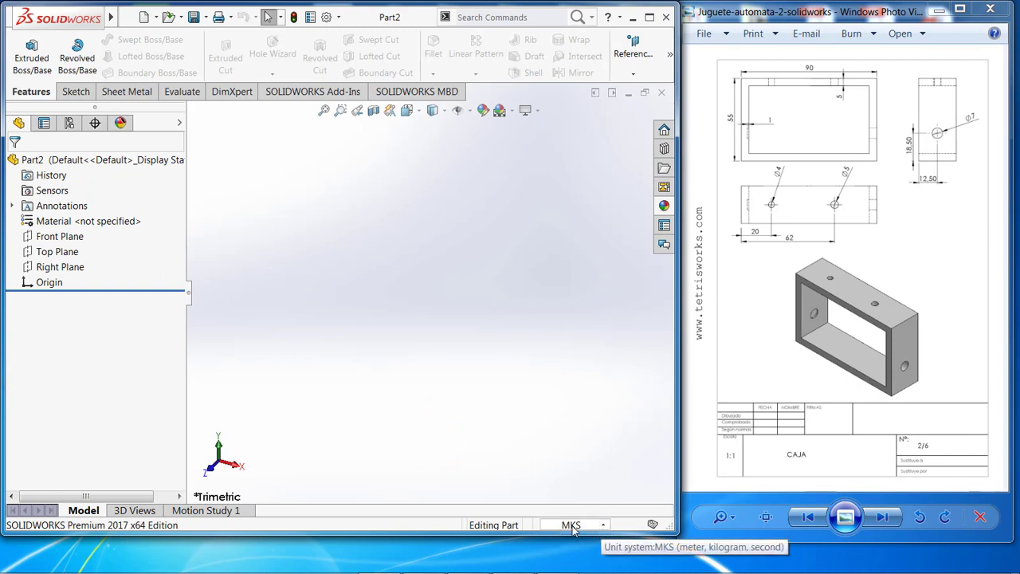
click(606, 527)
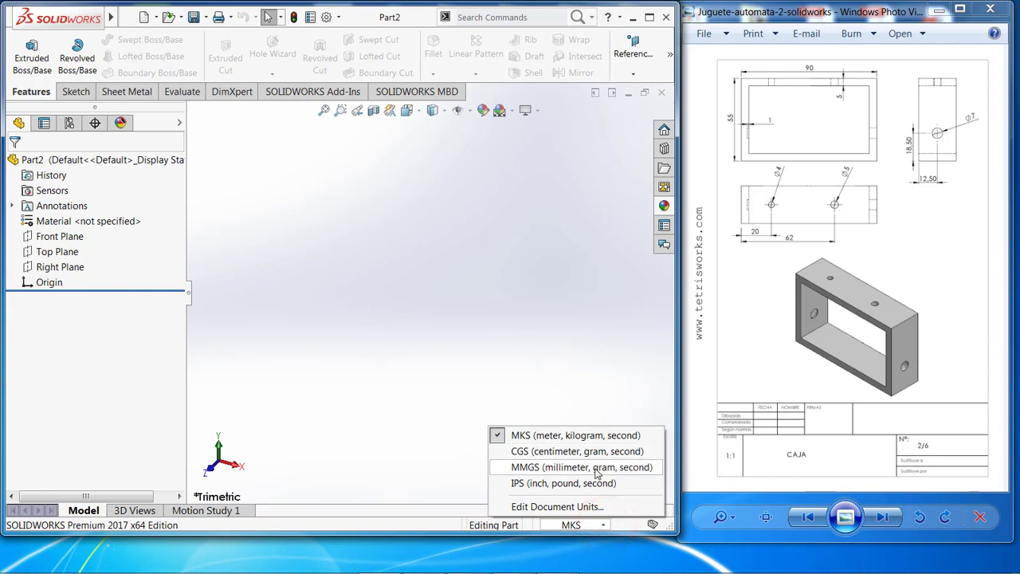
click(603, 476)
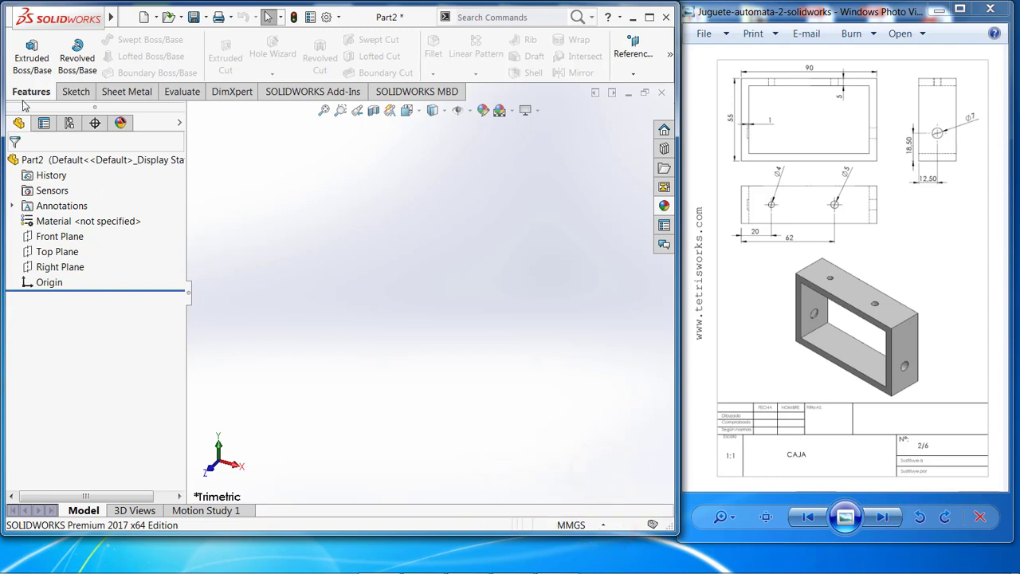
Sketch a center rectangle about 82 by 52 mm on the Front Plane, centered on the origin.
click(76, 93)
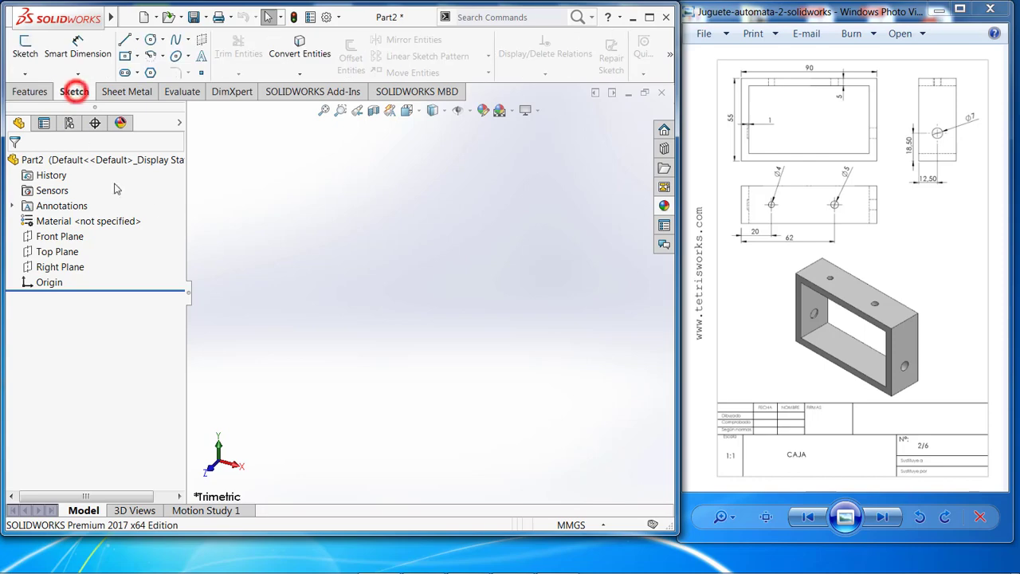
click(26, 48)
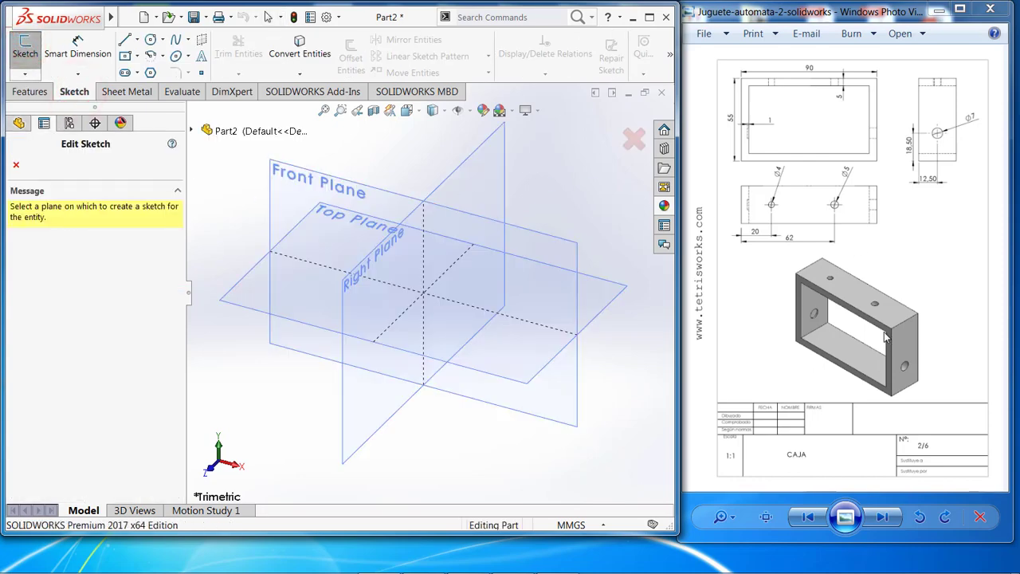
click(294, 178)
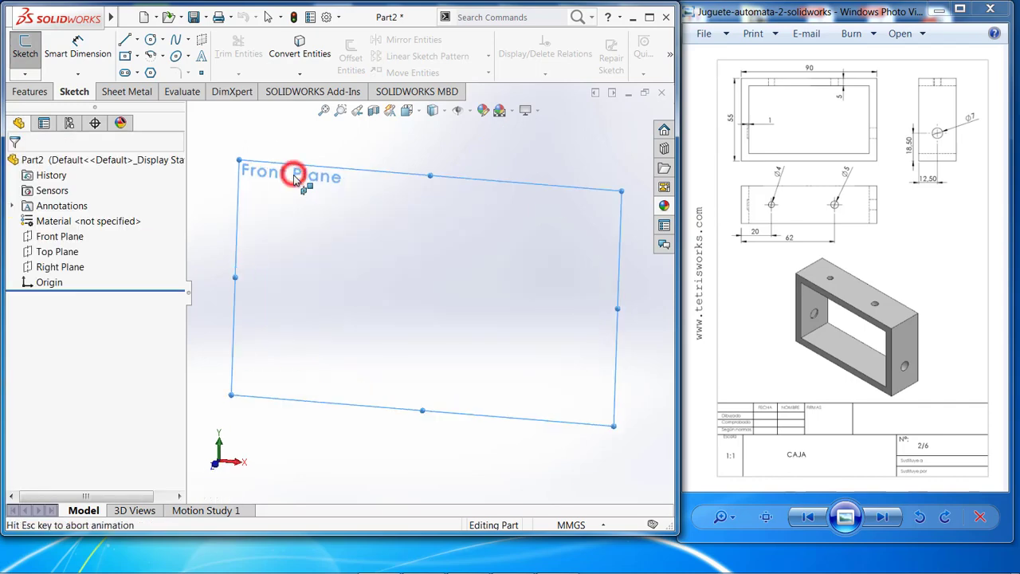
click(138, 58)
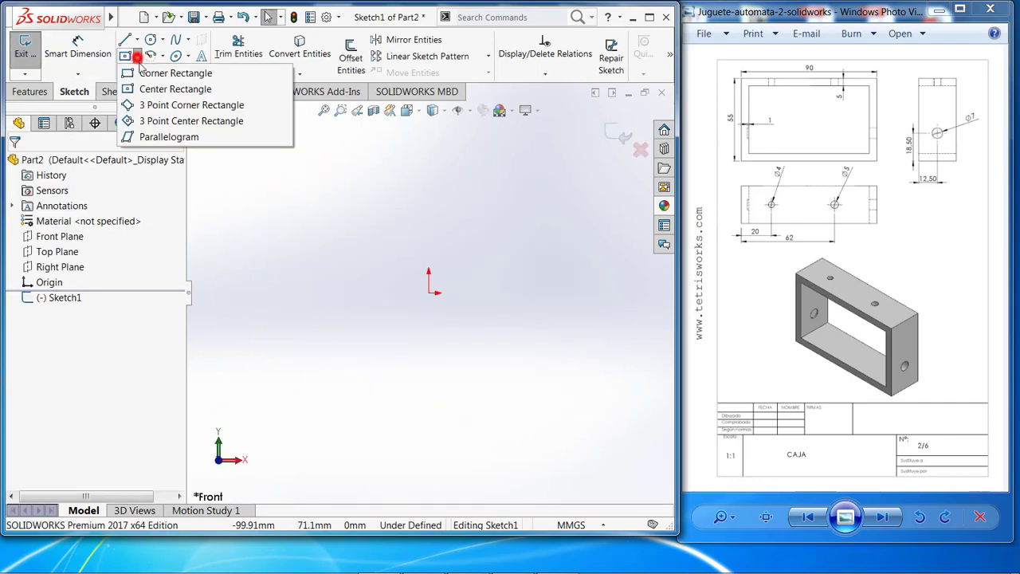
click(137, 88)
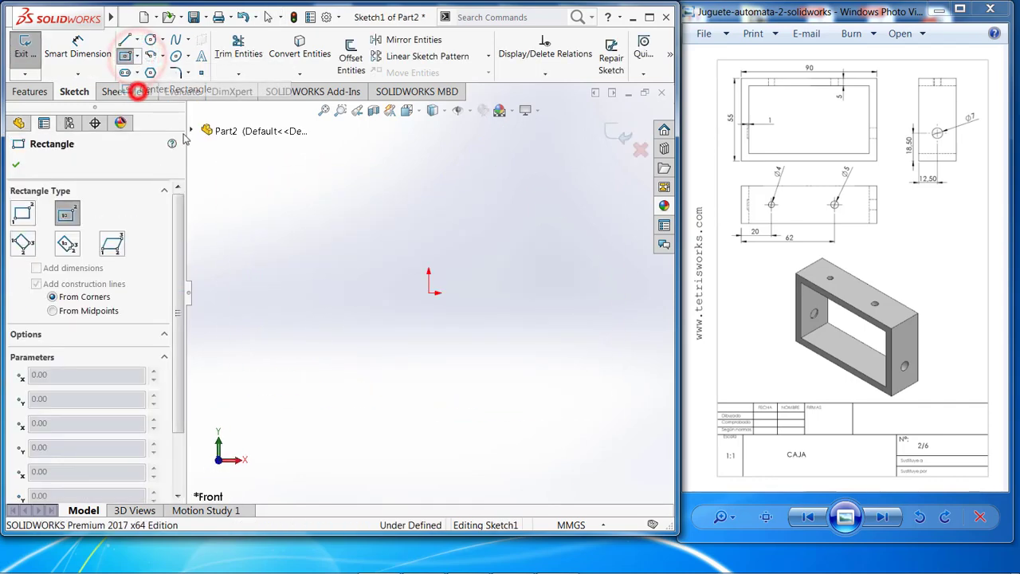
click(429, 293)
click(528, 350)
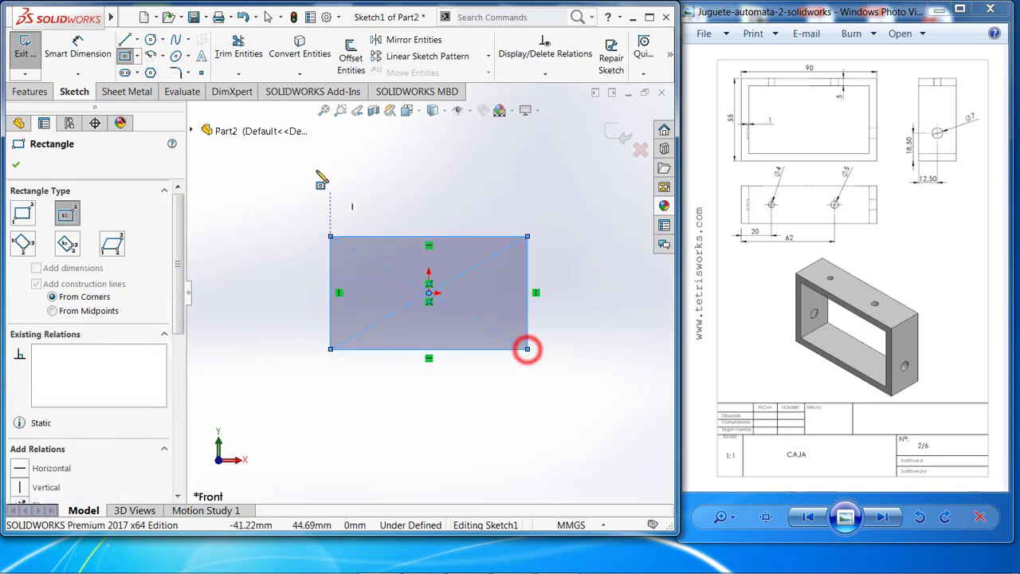
Dimension the rectangle to 90 mm wide and 55 mm high.
click(78, 48)
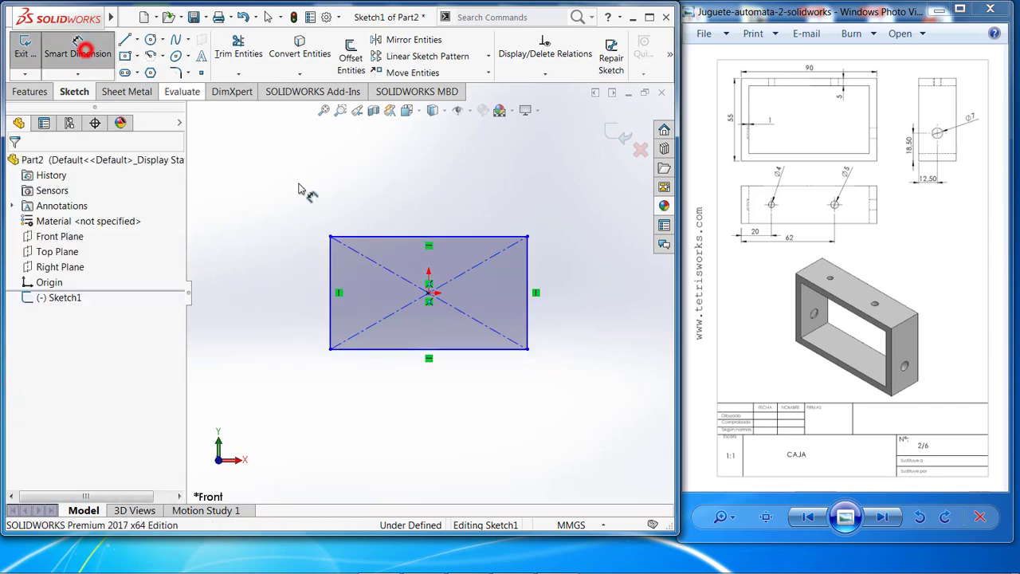
click(375, 236)
click(391, 179)
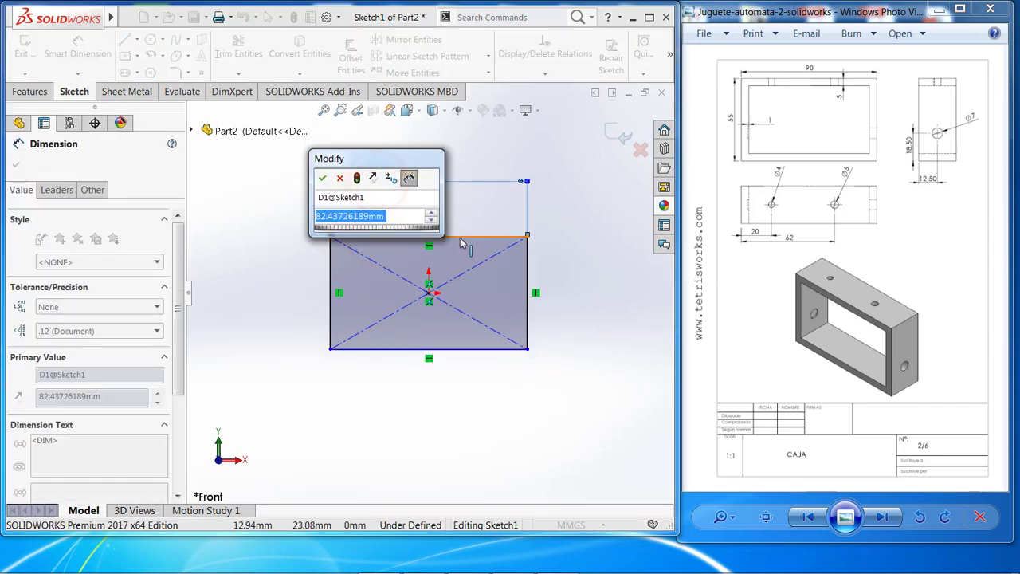
text(90)
key(Return)
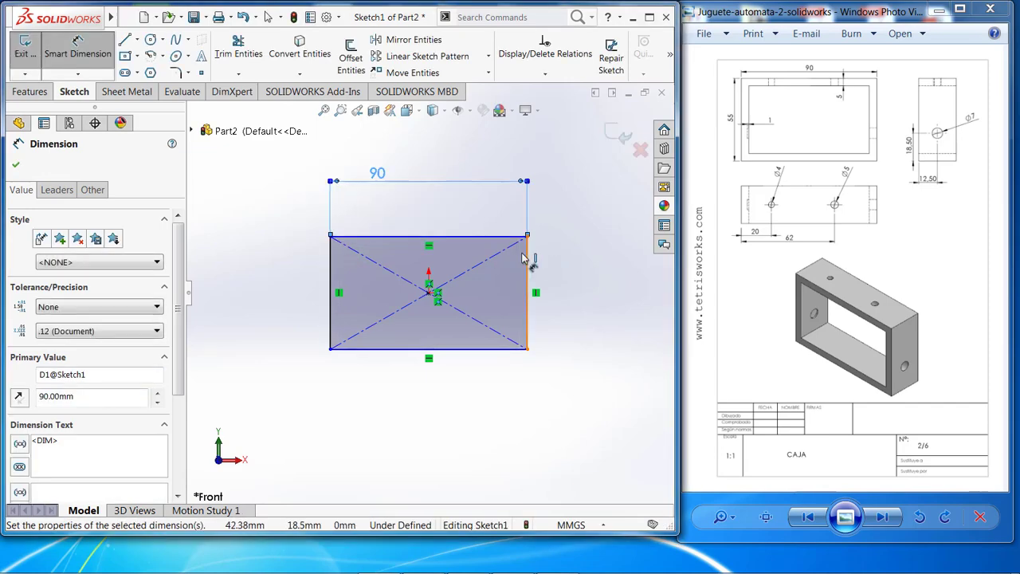
click(527, 253)
click(544, 249)
text(55339806)
key(Return)
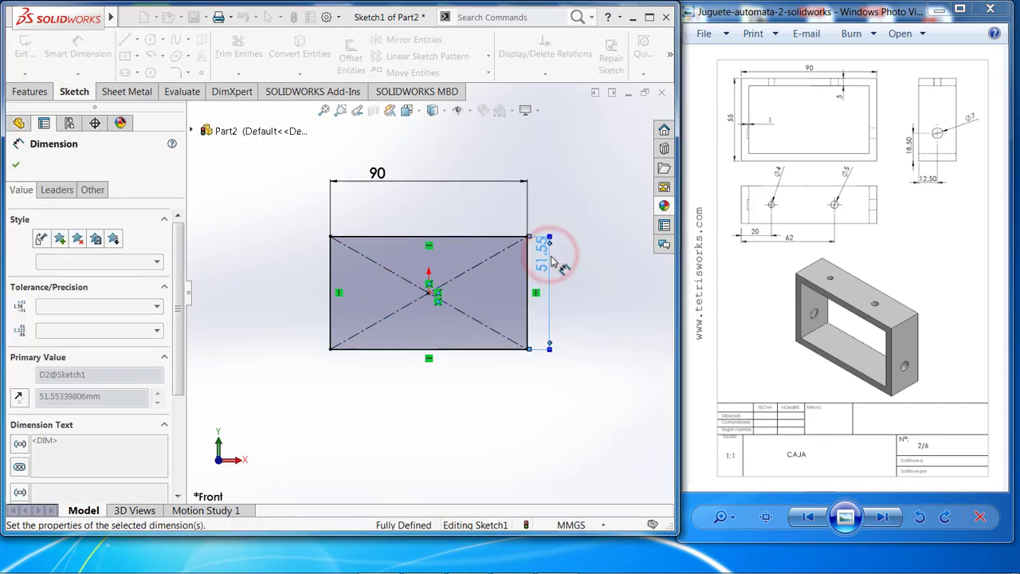
click(19, 164)
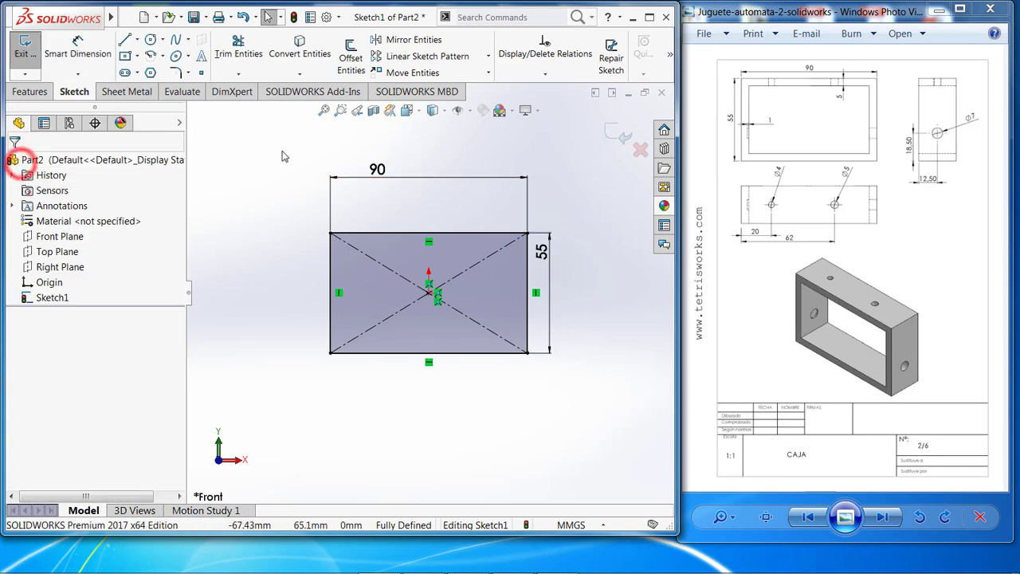
Set up a boss extrusion of the rectangle with the Mid Plane end condition and a 25 mm depth.
click(36, 93)
click(32, 57)
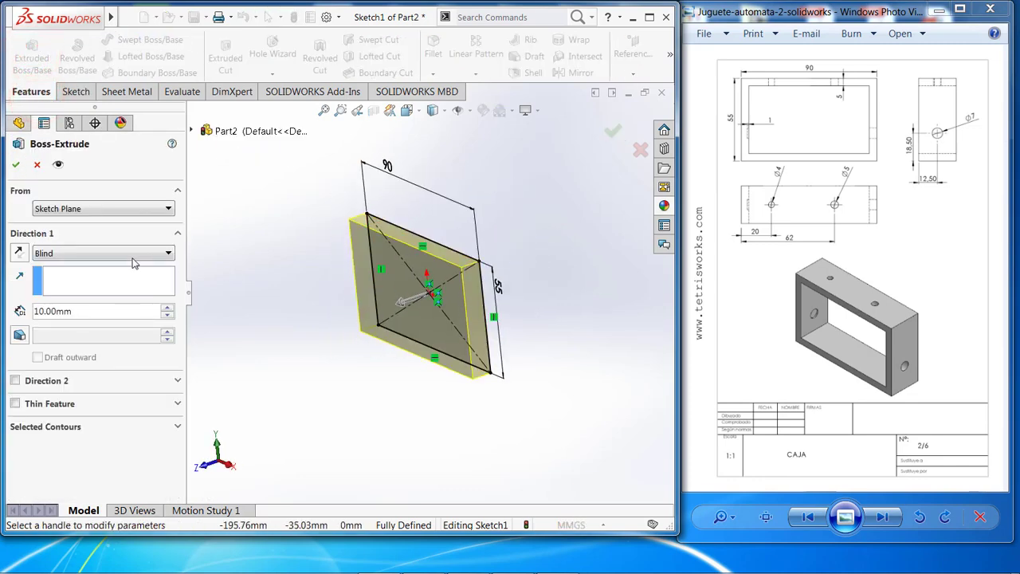
click(130, 256)
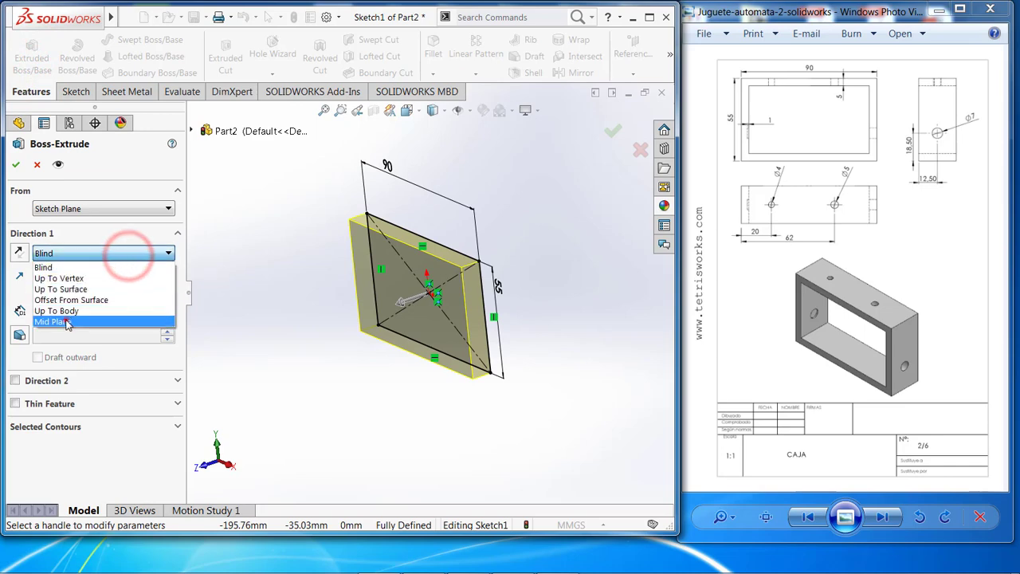
click(127, 321)
click(66, 309)
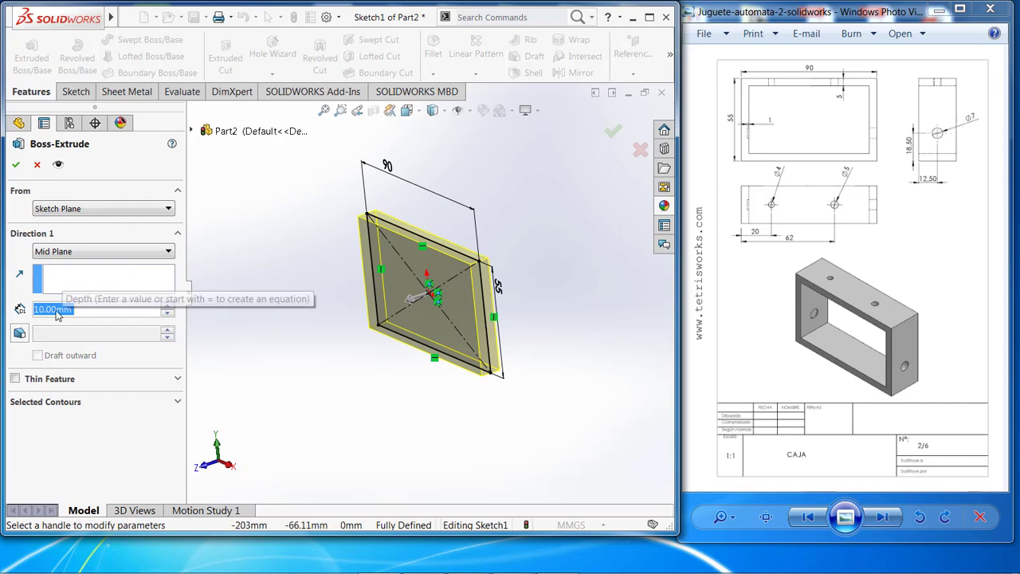
text(25)
key(Return)
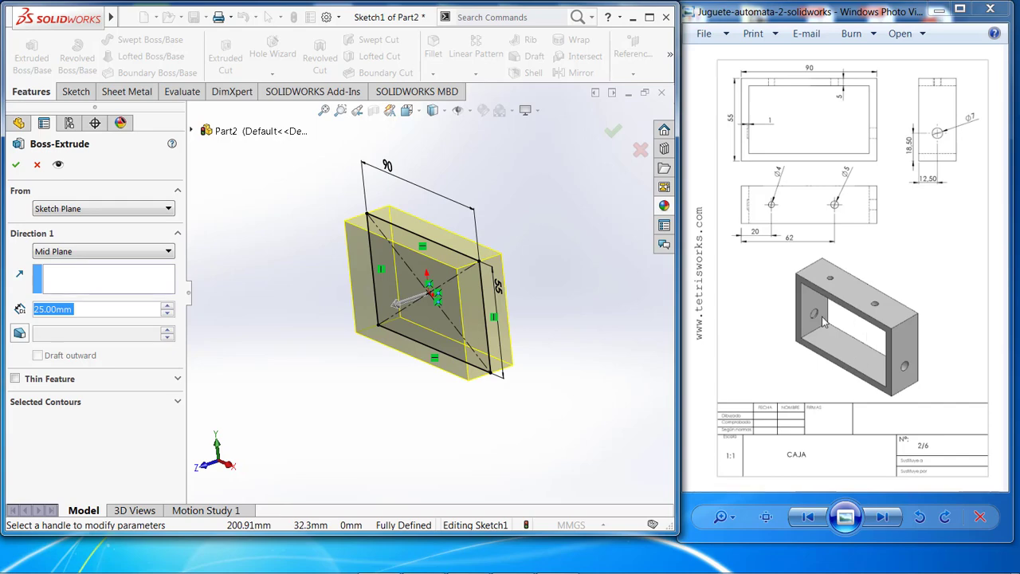
Make the extrusion a one-direction thin feature with a 5 mm wall reversed to the inside, and complete it.
click(15, 379)
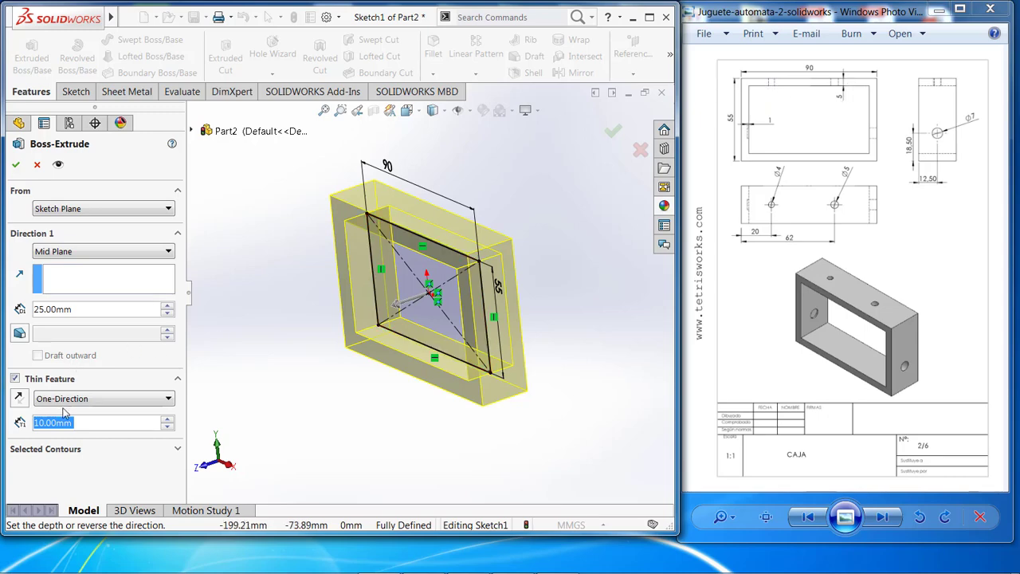
text(5)
key(Return)
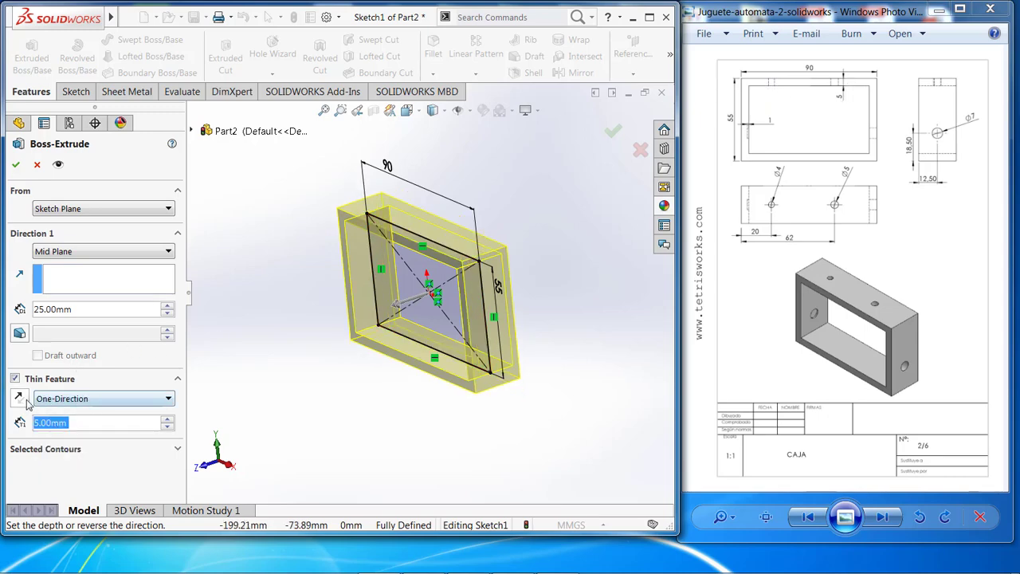
click(18, 398)
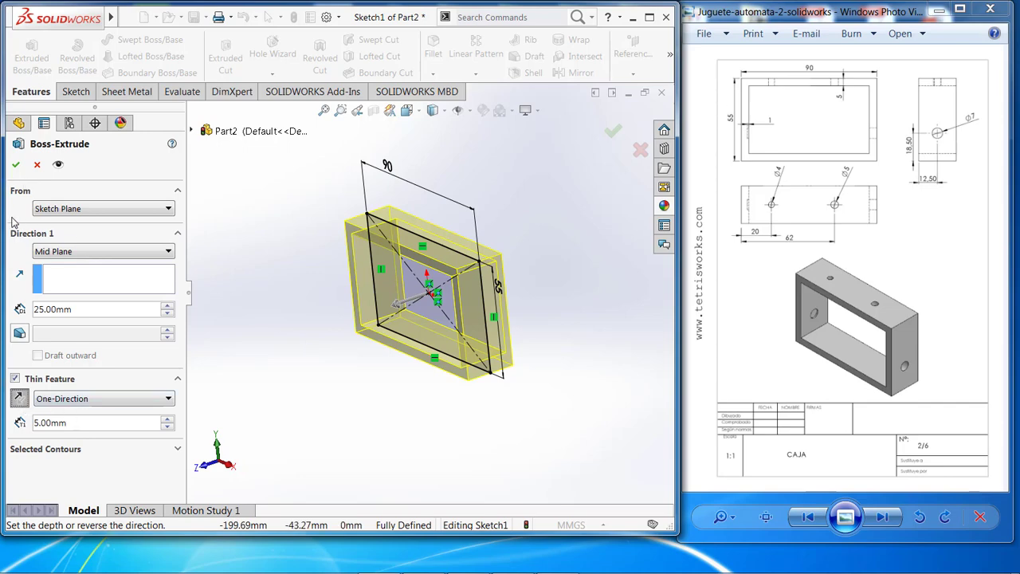
click(18, 167)
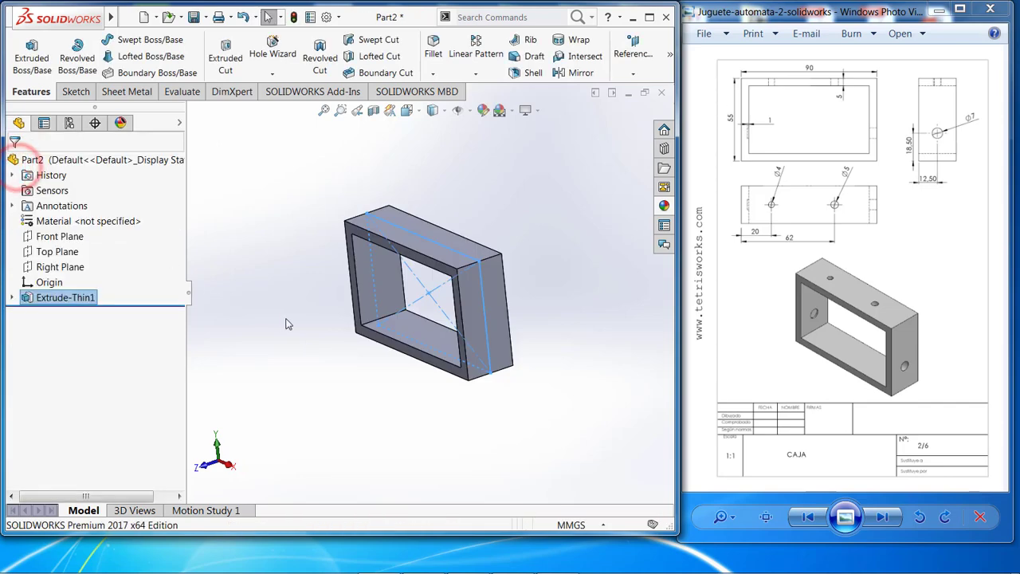
Start a sketch on the frame's upper outer face and view that face straight on.
middle_drag(285, 319, 382, 207)
click(416, 184)
middle_drag(449, 194, 424, 146)
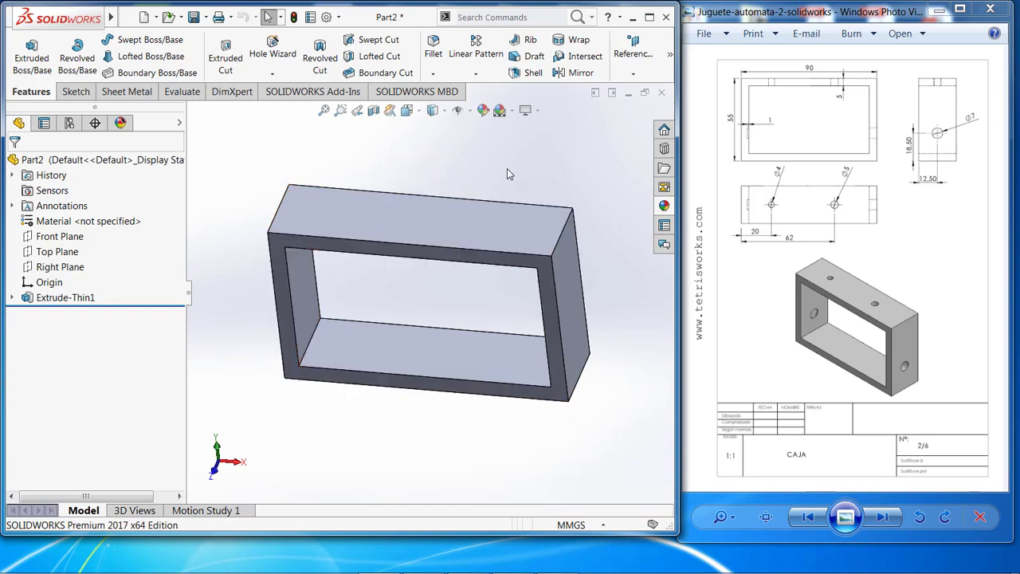
right_click(378, 207)
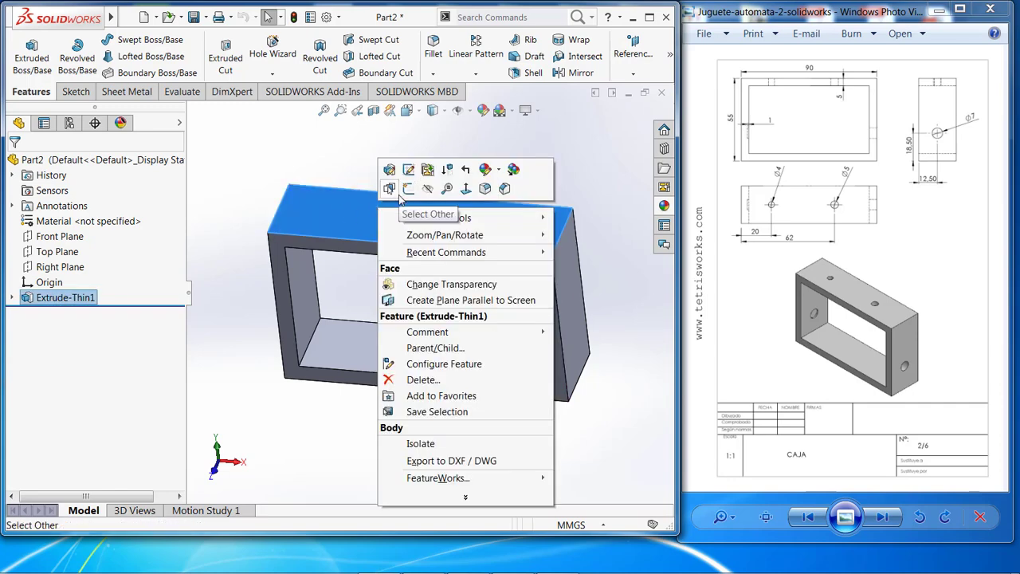
click(408, 189)
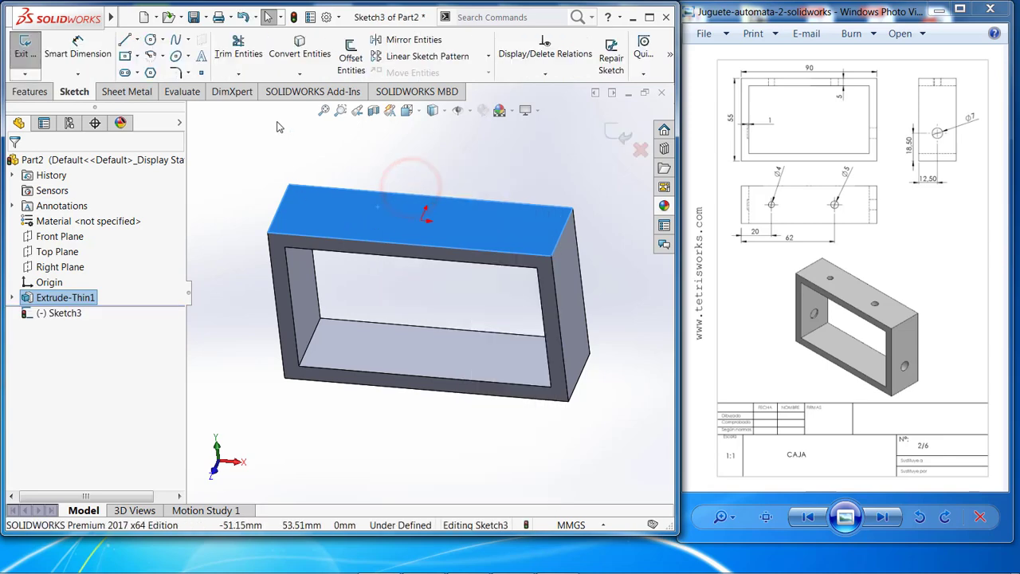
click(418, 111)
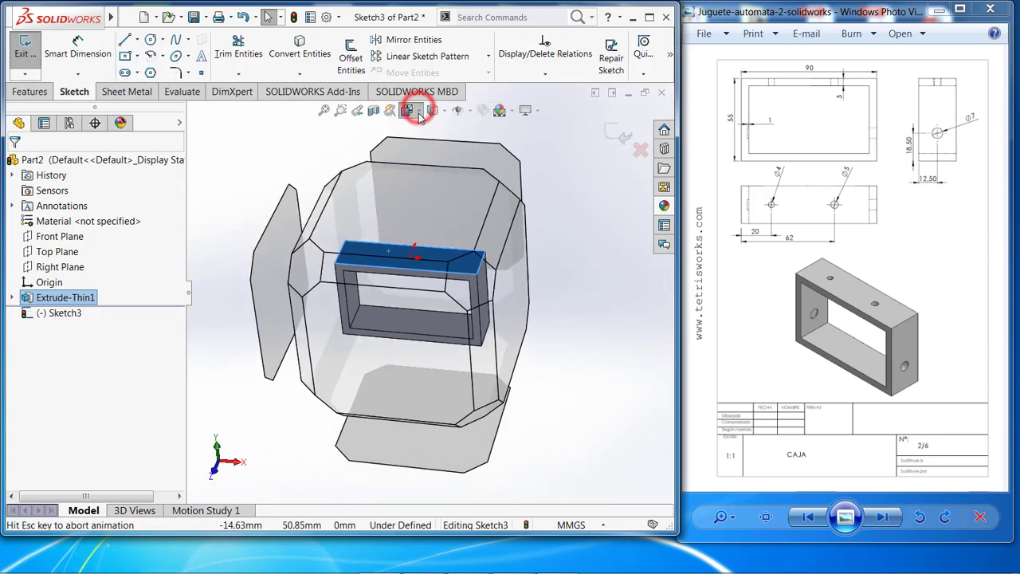
click(481, 183)
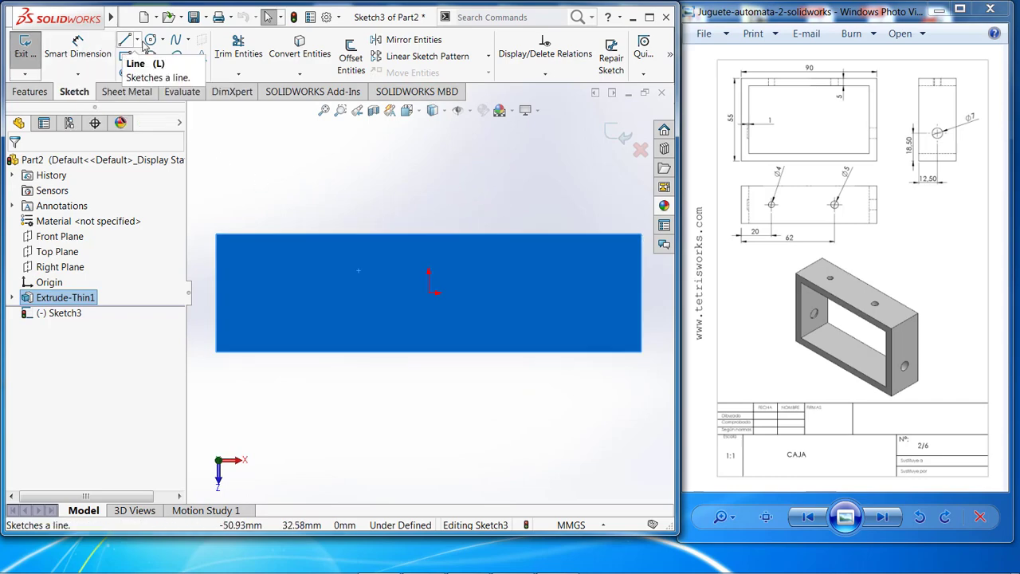
Sketch two circles level with the origin: one about 4.8 mm in diameter to its left, one about 6.3 mm to its right.
click(150, 40)
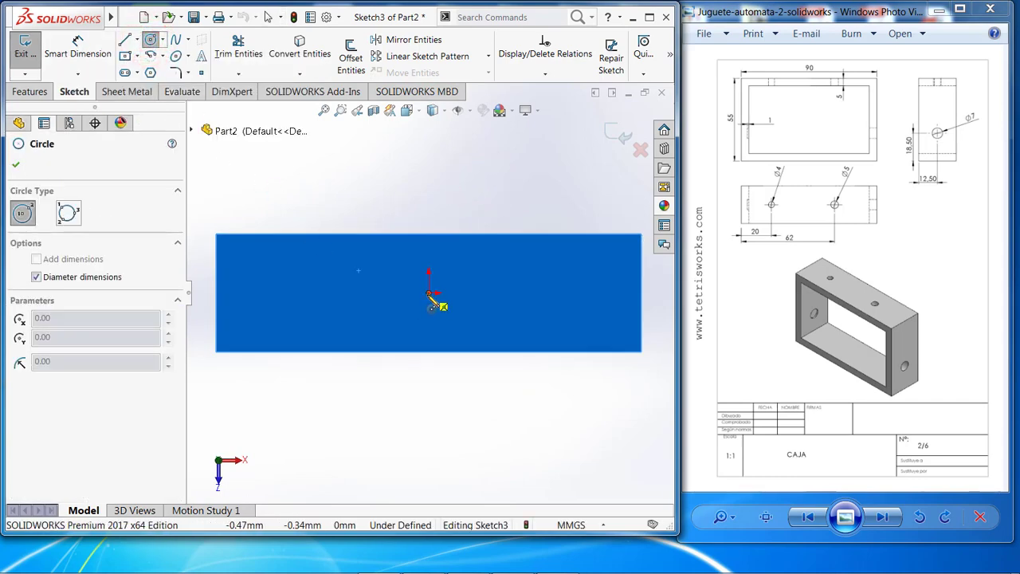
click(320, 295)
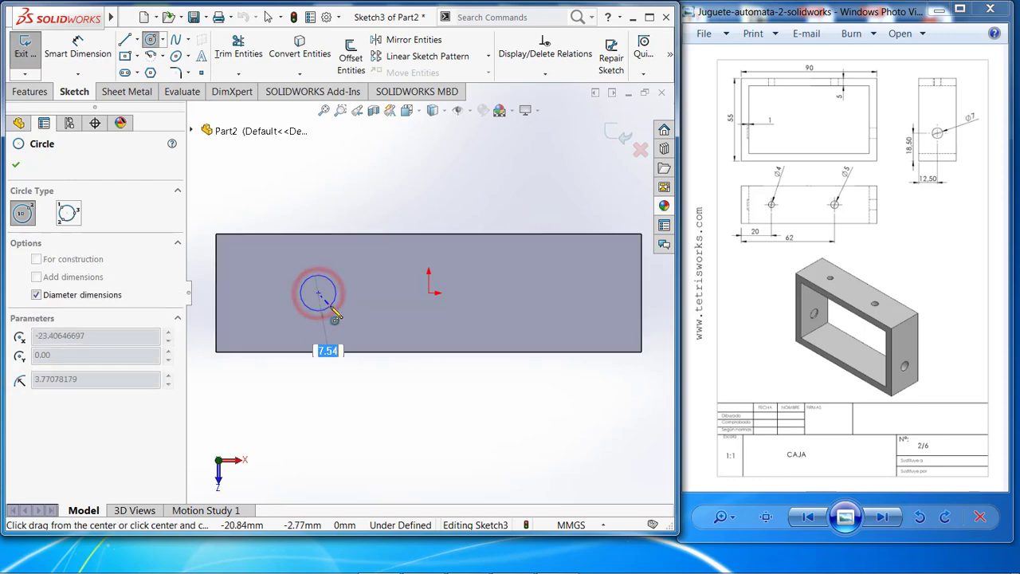
click(323, 297)
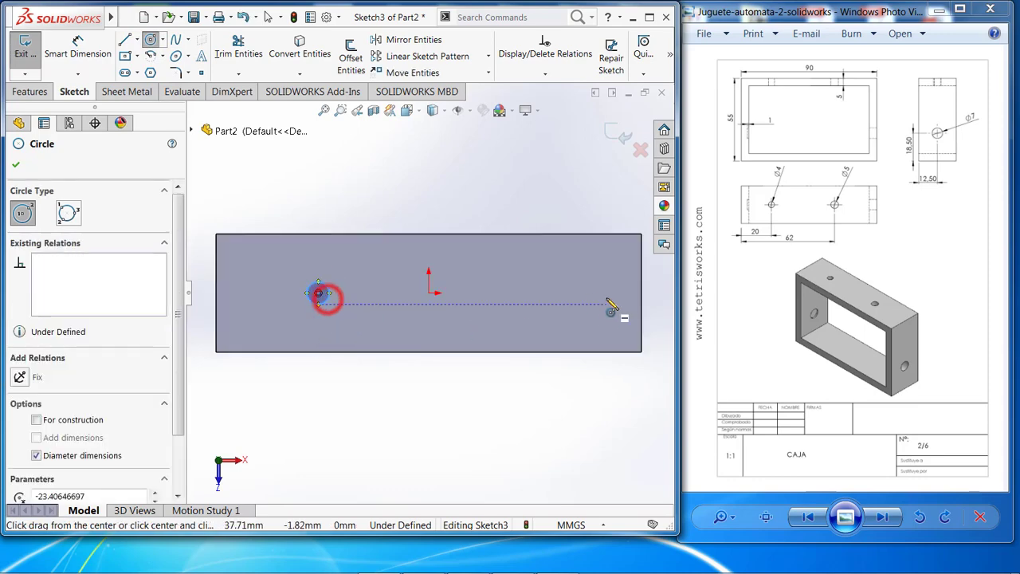
click(567, 292)
click(574, 307)
key(Escape)
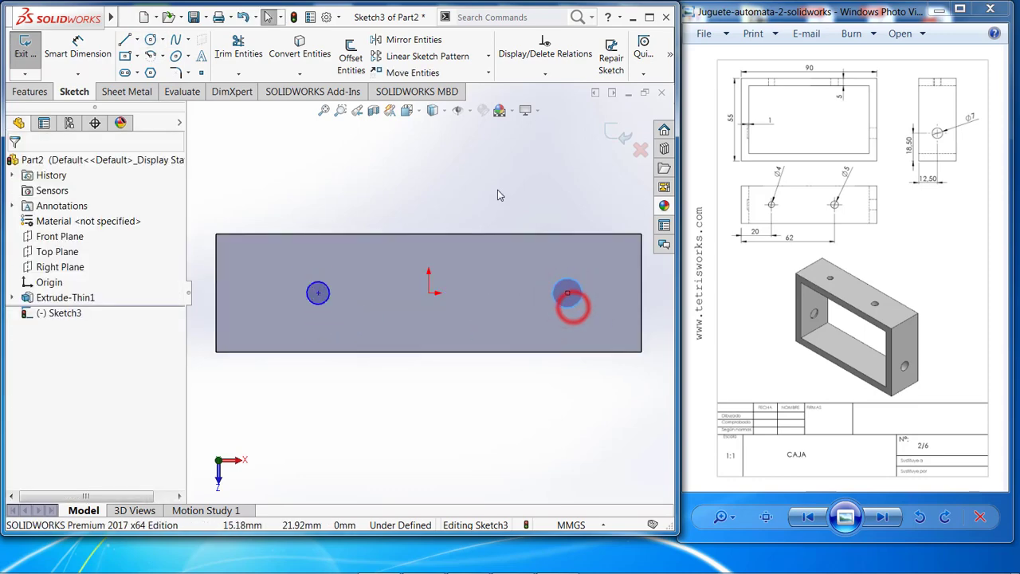
Dimension the diameters of the two circles, 5 mm for the one right of the origin and 4 mm for the left one.
click(79, 54)
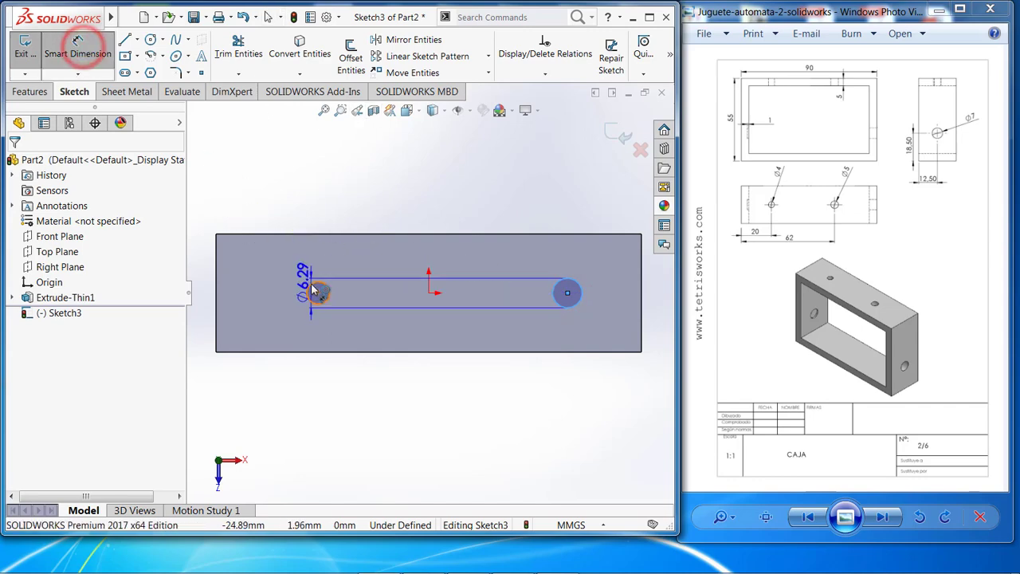
click(558, 195)
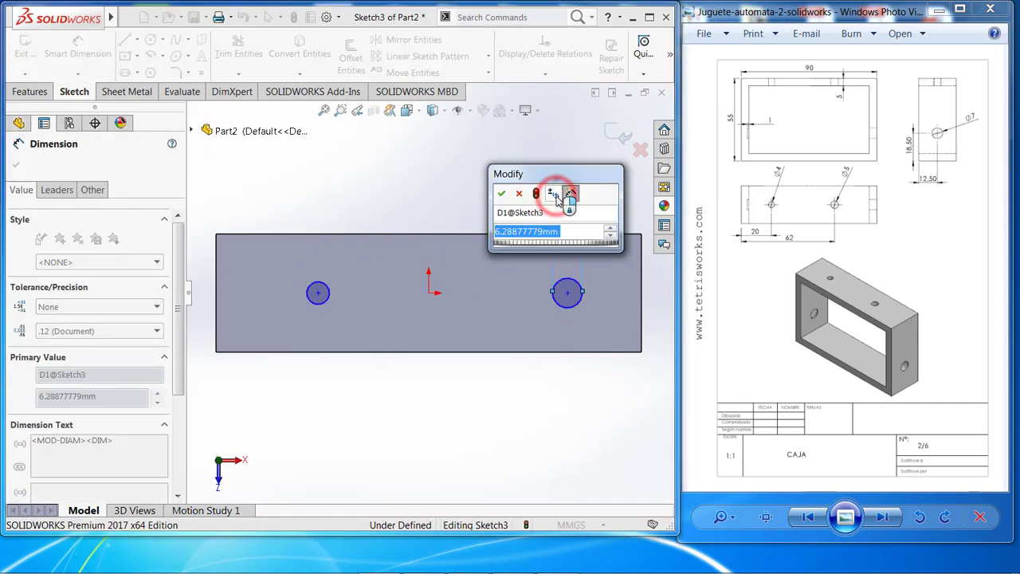
text(5)
key(Return)
click(311, 283)
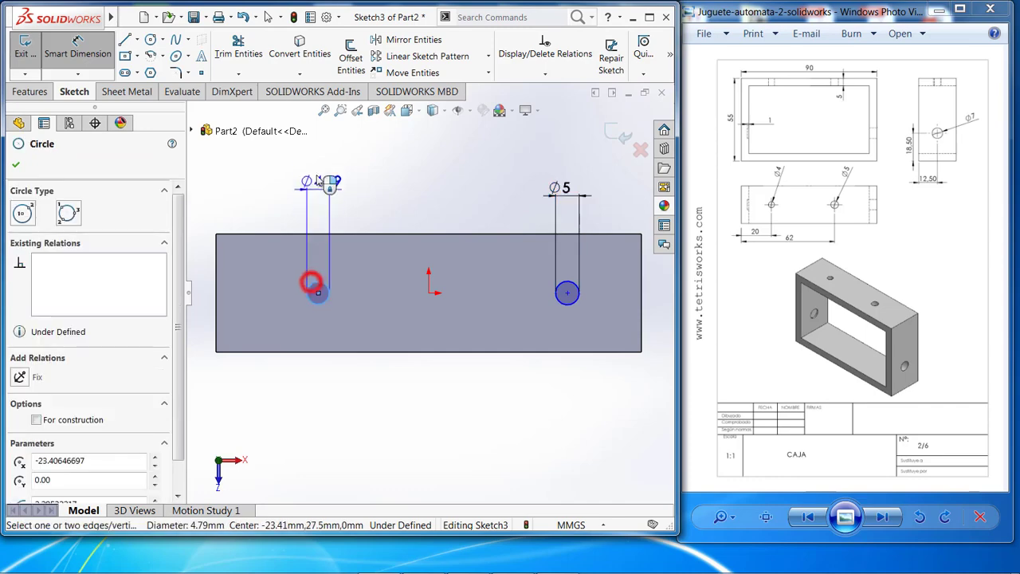
click(319, 177)
text(4.00mm)
key(Return)
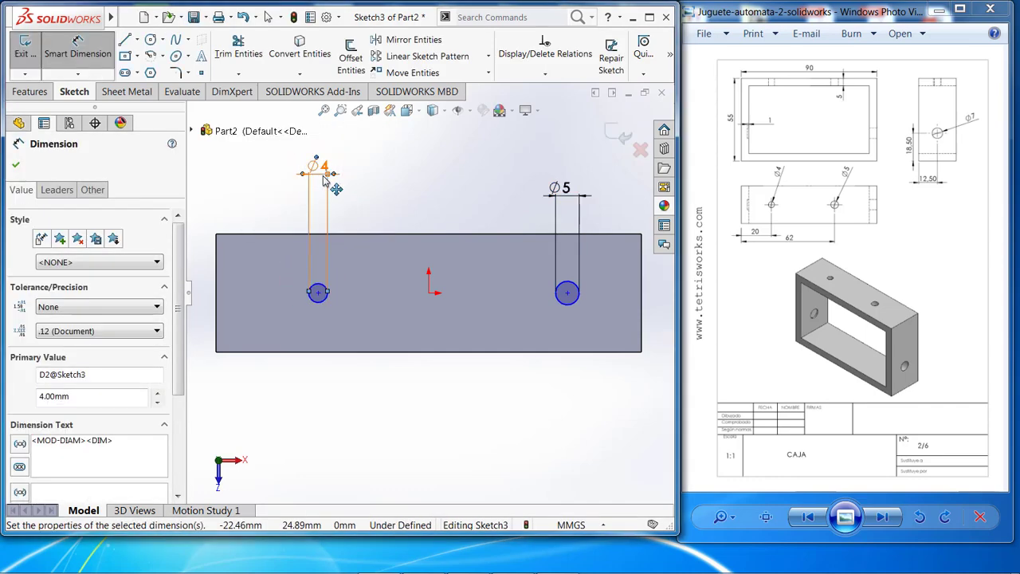
key(Escape)
Dimension the centre of the 4 mm circle at 20 mm from the face's left edge.
click(97, 54)
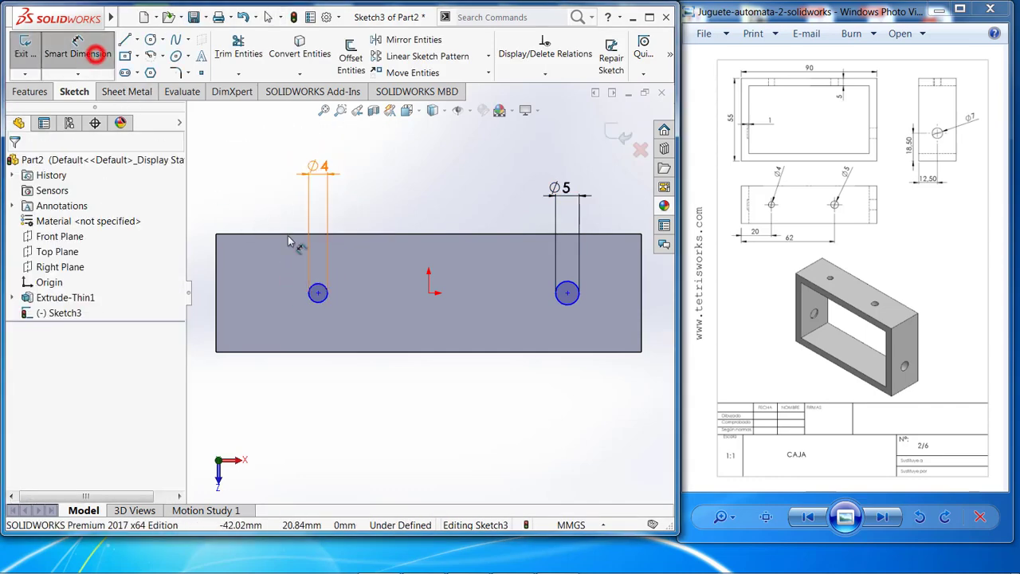
click(318, 294)
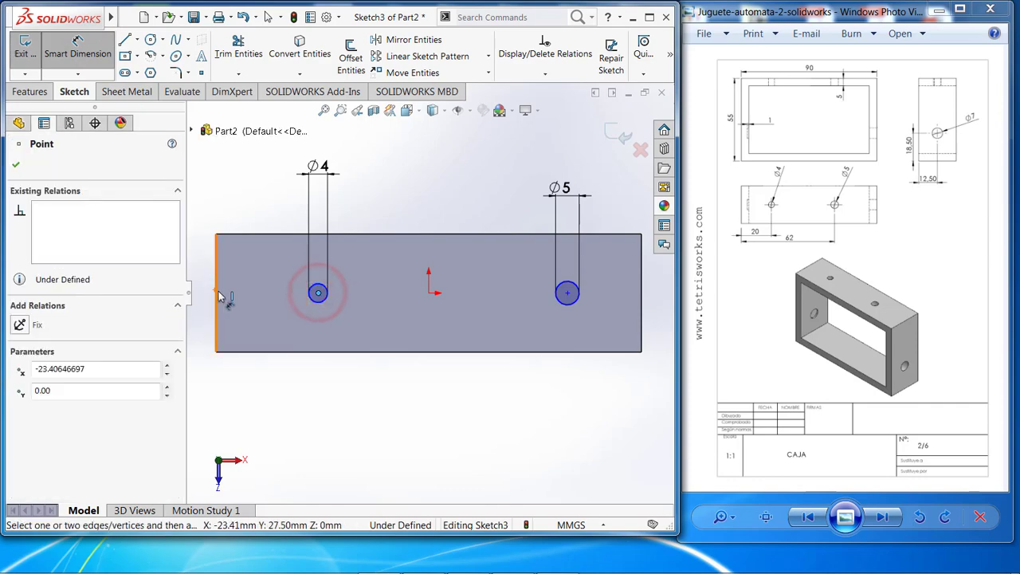
click(217, 292)
click(242, 179)
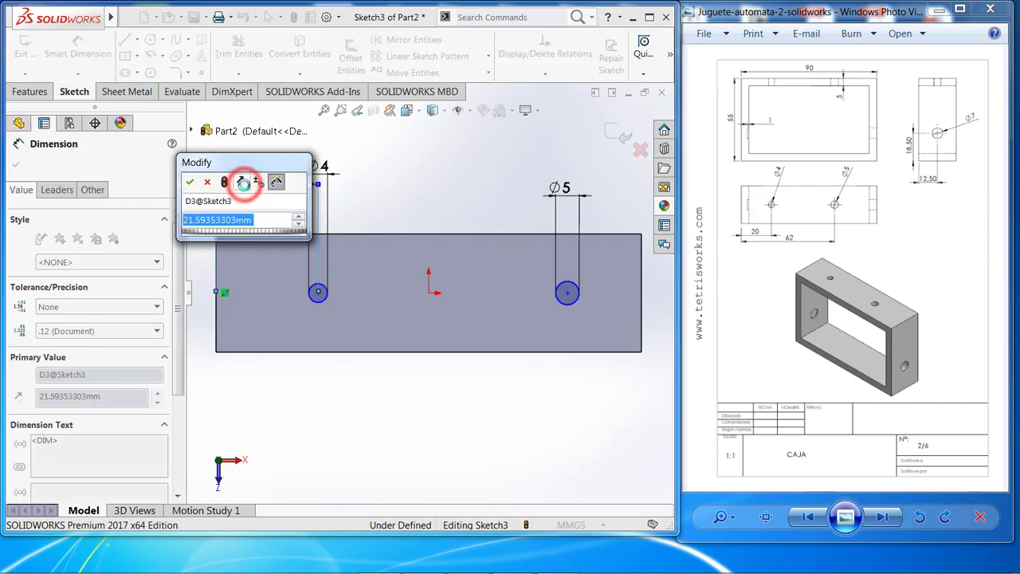
text(20)
key(Return)
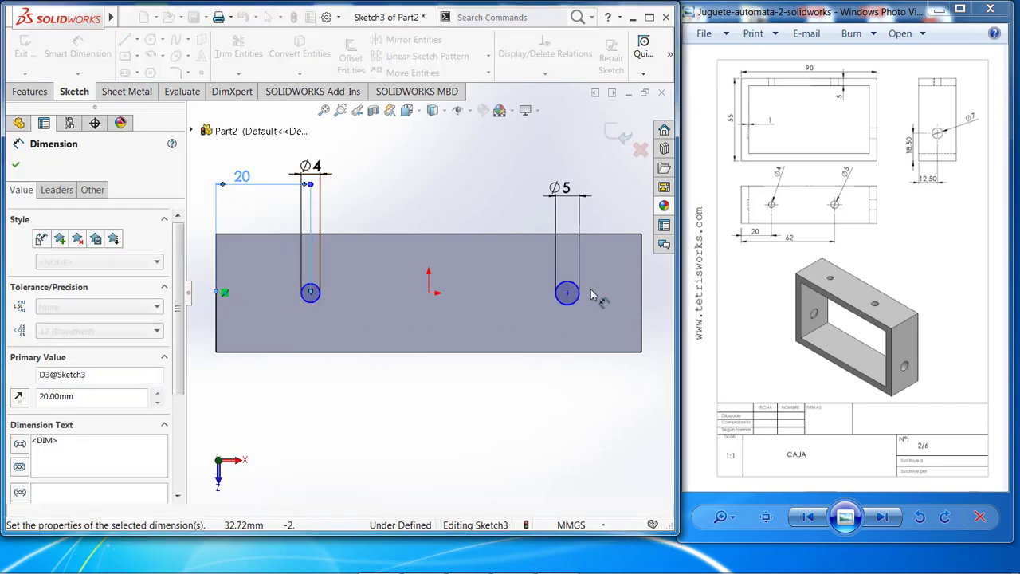
Dimension the centre of the 5 mm circle at 62 mm from the face's left edge.
click(569, 295)
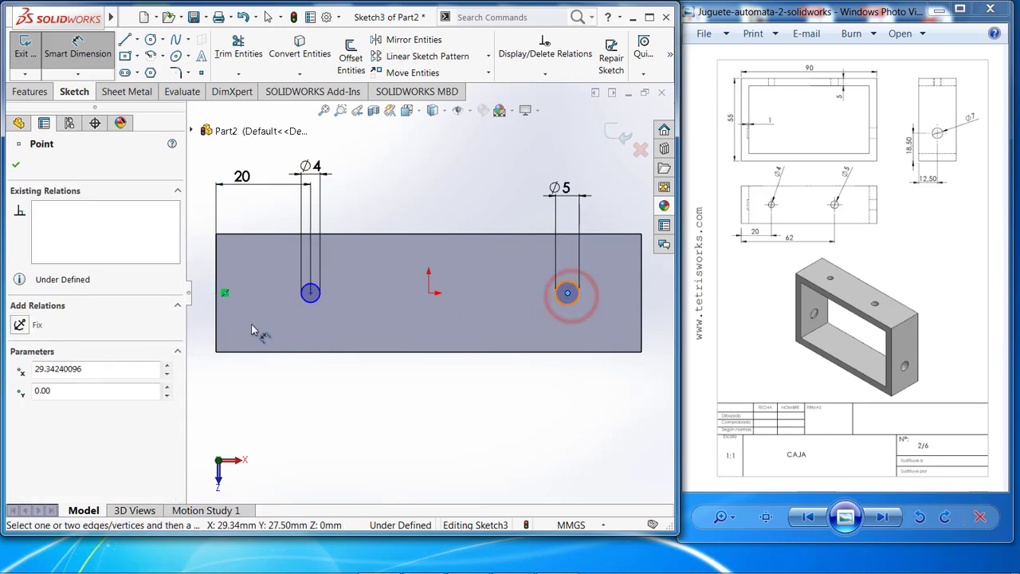
click(221, 325)
click(290, 413)
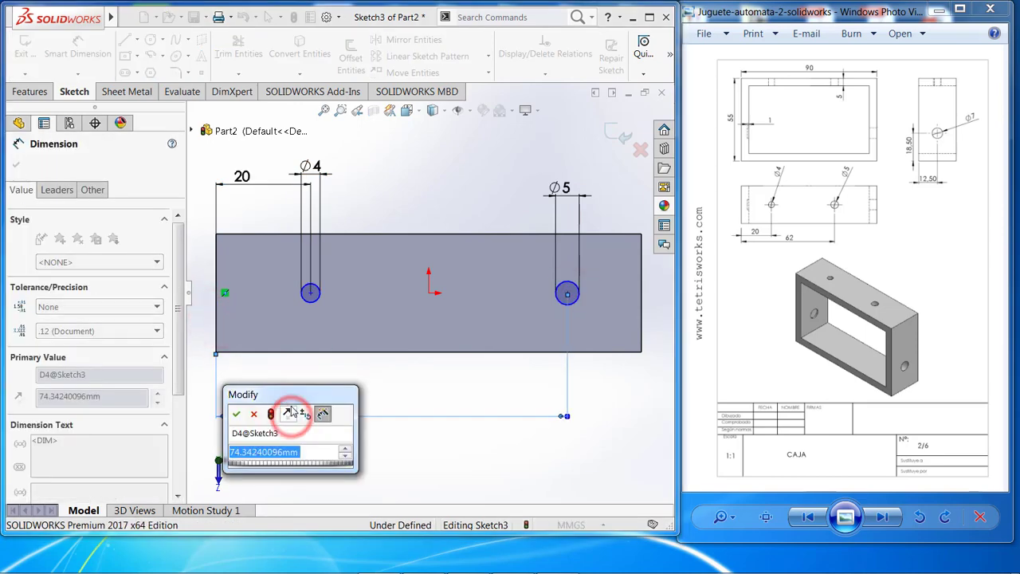
text(62)
key(Return)
key(Escape)
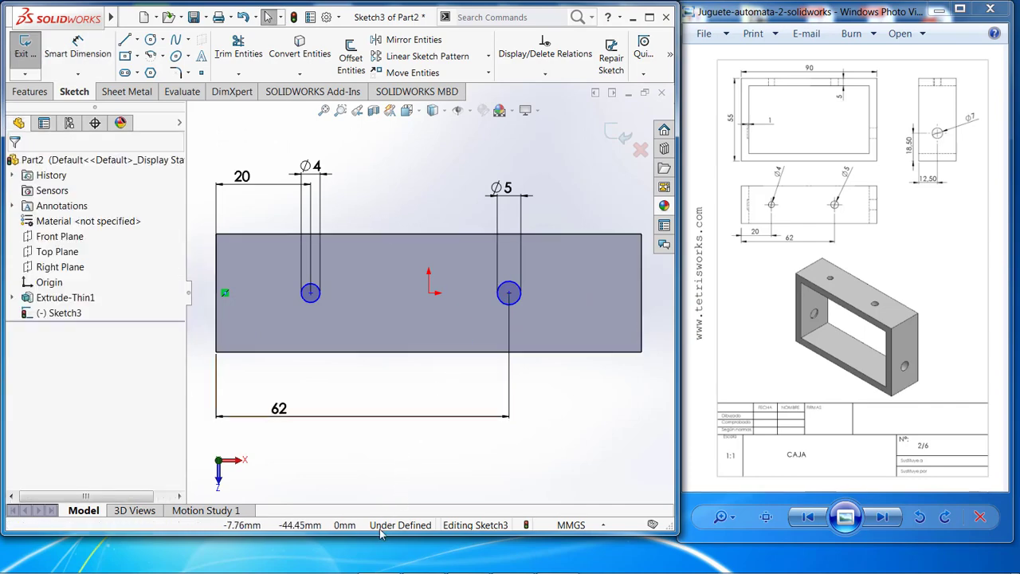
Draw a horizontal construction line joining the centres of the 4 mm and 5 mm circles.
click(137, 40)
click(137, 71)
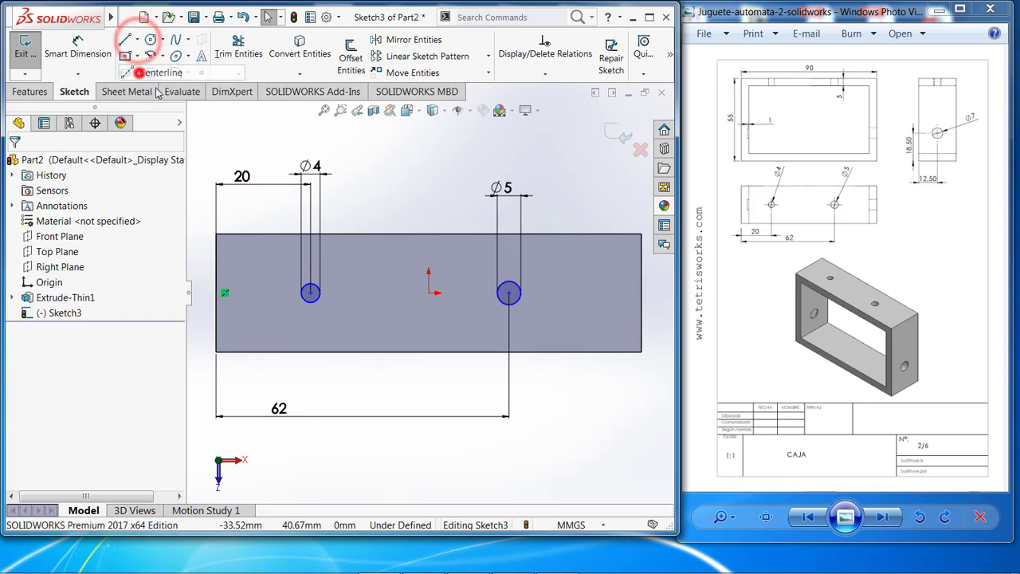
click(310, 293)
click(508, 293)
key(Escape)
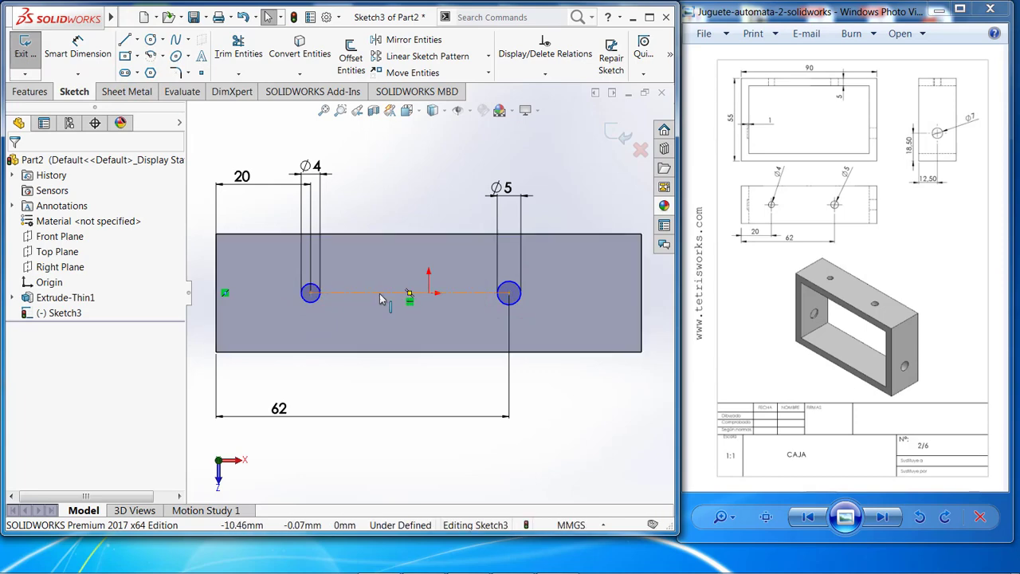
Make the construction line coincident with the origin and exit the sketch.
click(380, 294)
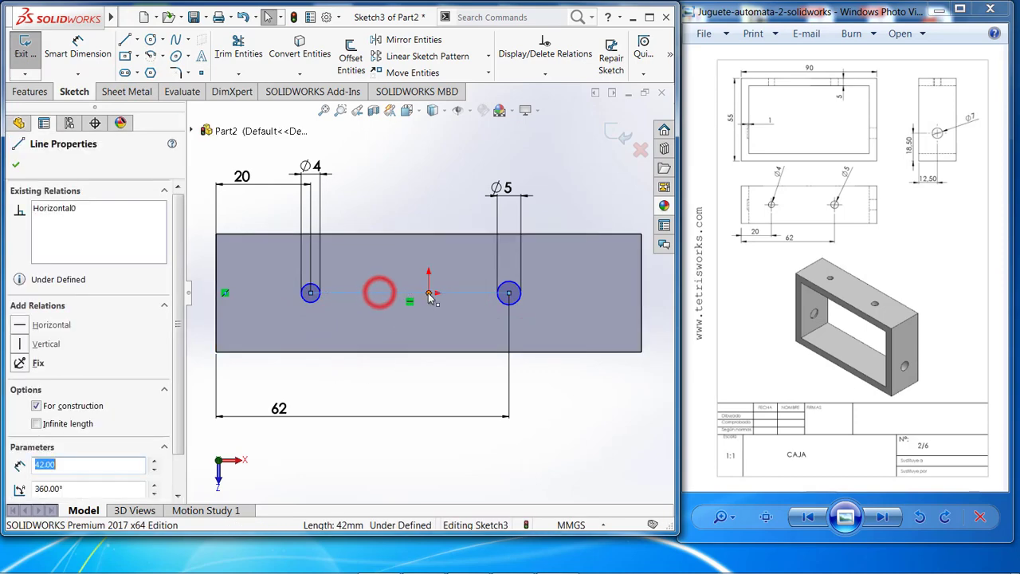
ctrl+click(429, 293)
click(23, 409)
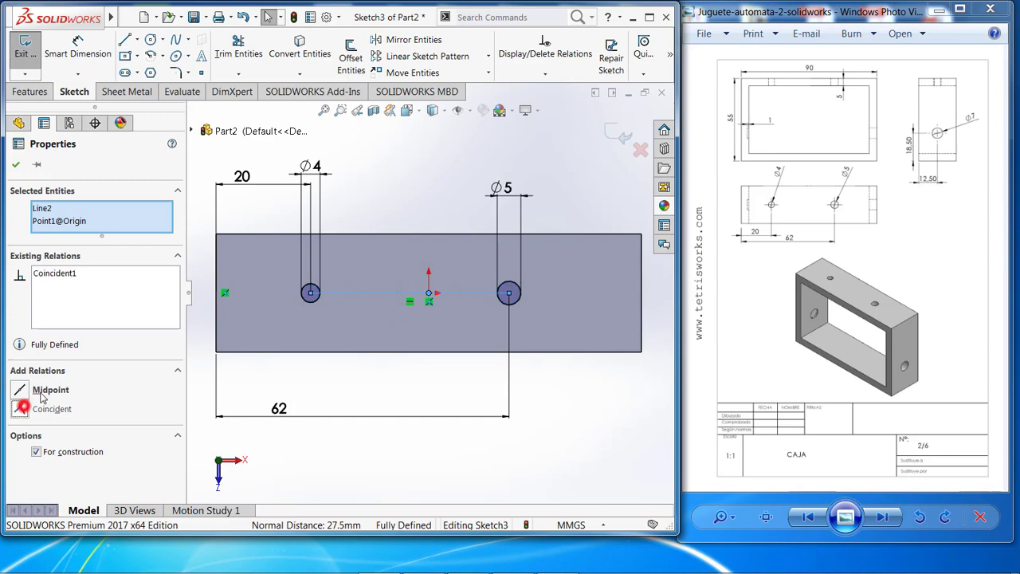
key(Escape)
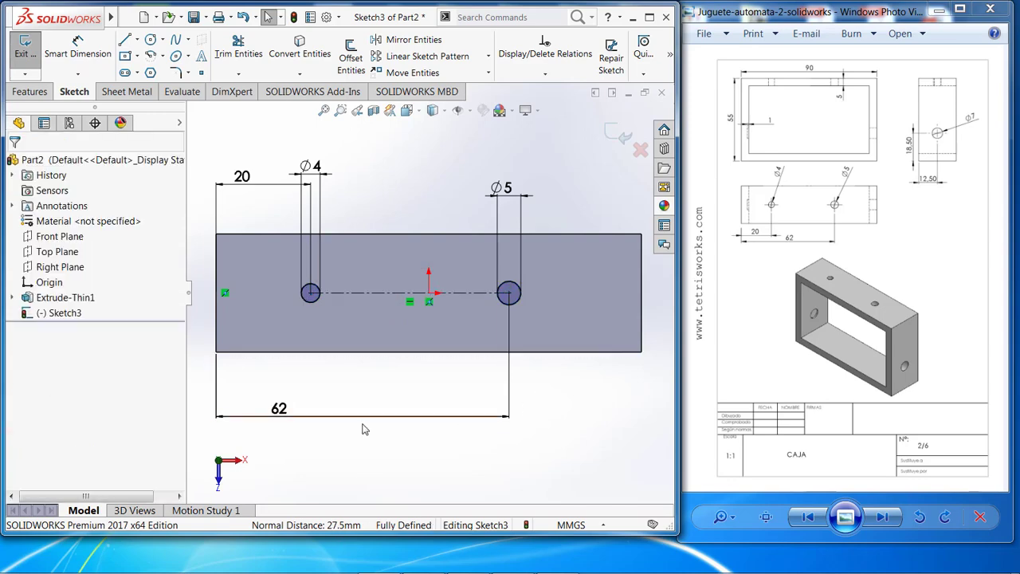
click(24, 51)
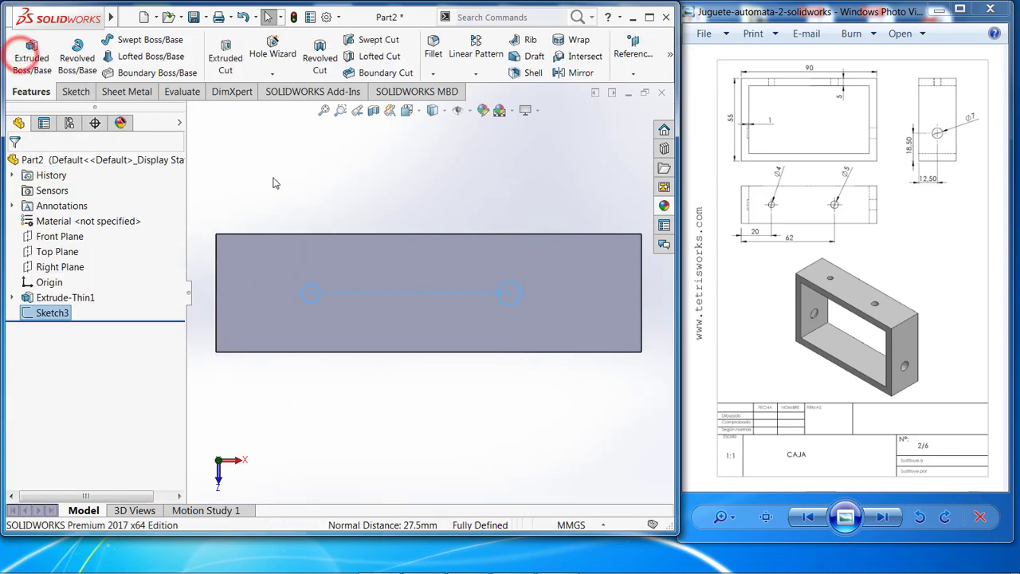
Cut-extrude the two circles through the frame's upper wall with a Blind depth of 10 mm.
mouse_move(277, 183)
middle_down()
mouse_move(234, 160)
mouse_move(255, 131)
middle_up()
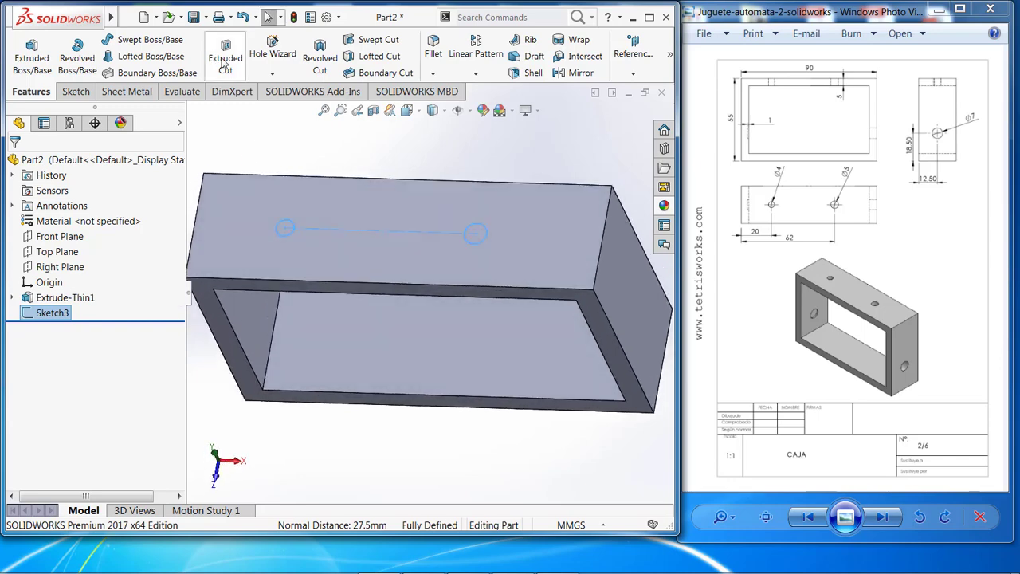
click(224, 64)
middle_drag(329, 331, 232, 239)
click(14, 163)
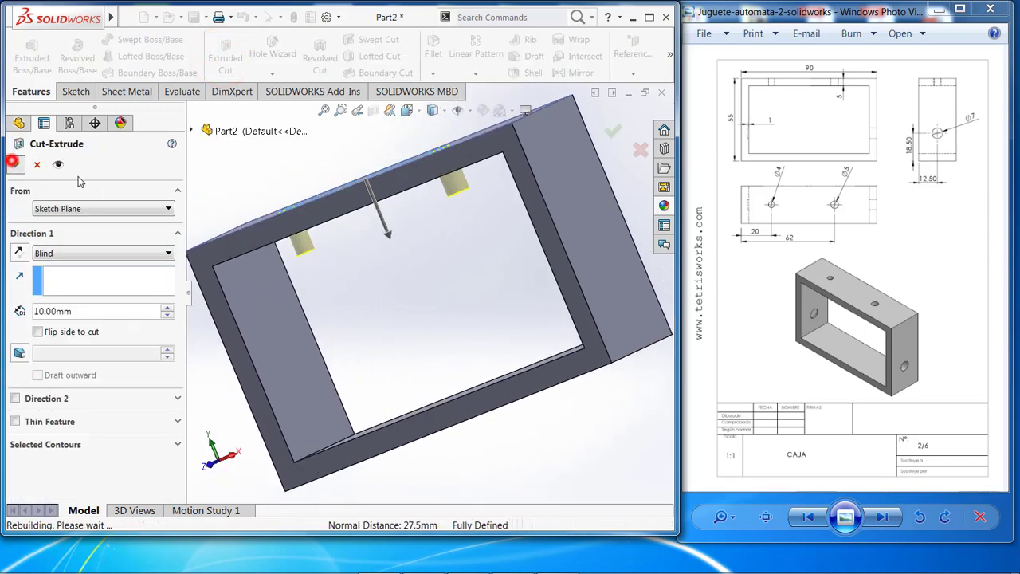
middle_drag(260, 164, 288, 240)
scroll(504, 155, up, 2)
scroll(461, 209, down, 2)
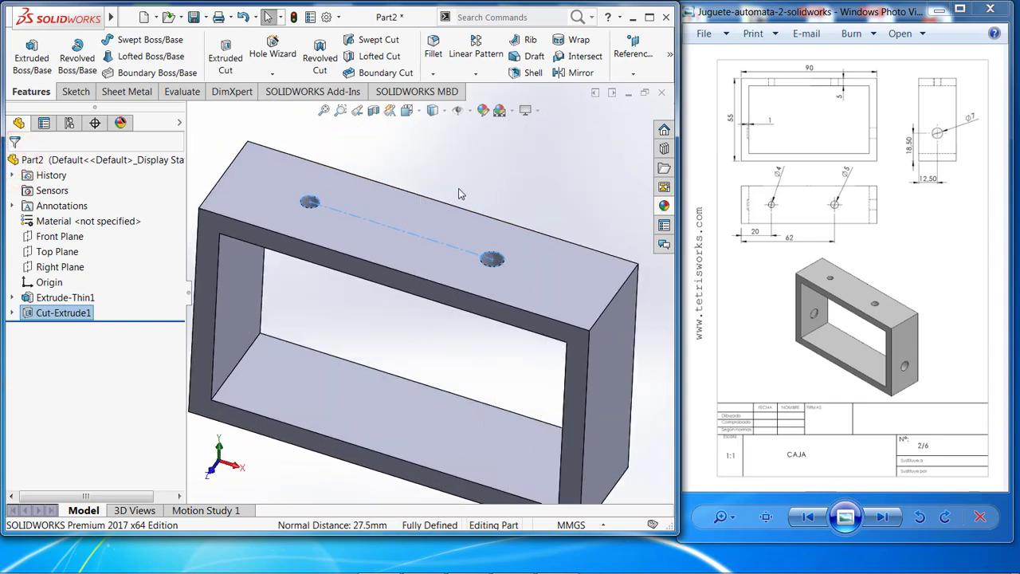
click(460, 189)
Start a sketch on the frame's right outer end face and view that face straight on.
scroll(566, 238, up, 2)
middle_drag(565, 246, 436, 309)
right_click(436, 309)
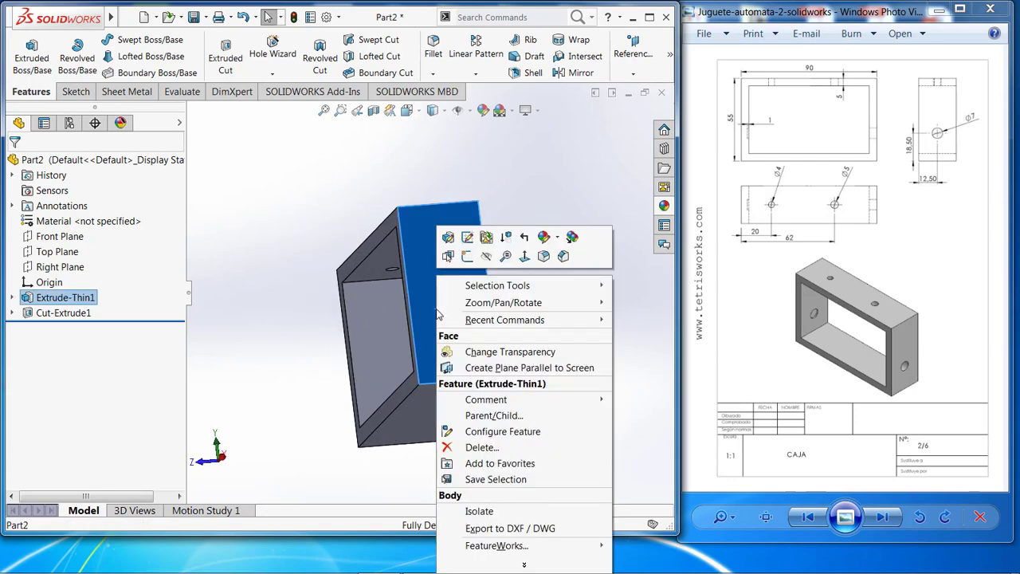
click(467, 256)
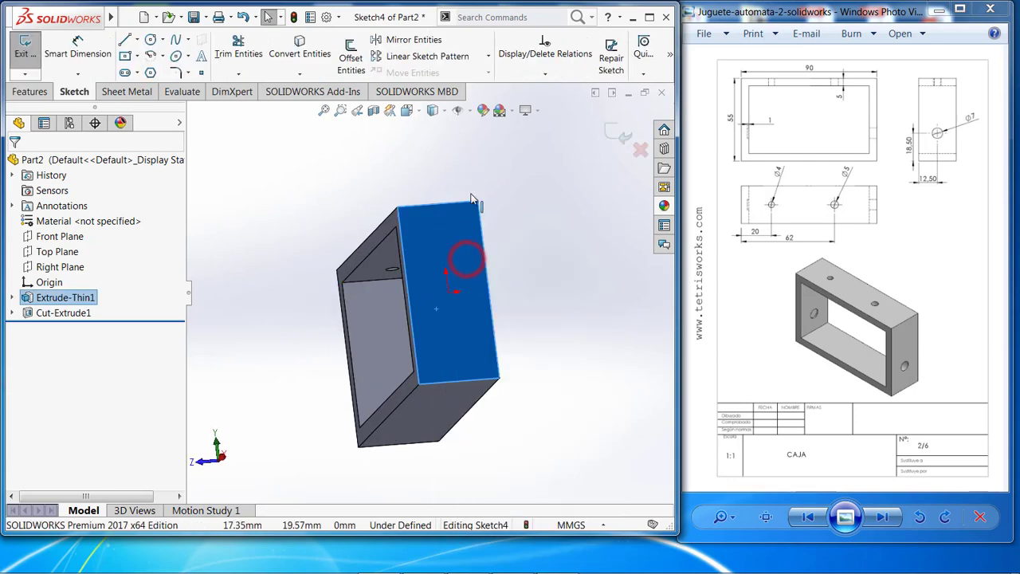
click(430, 111)
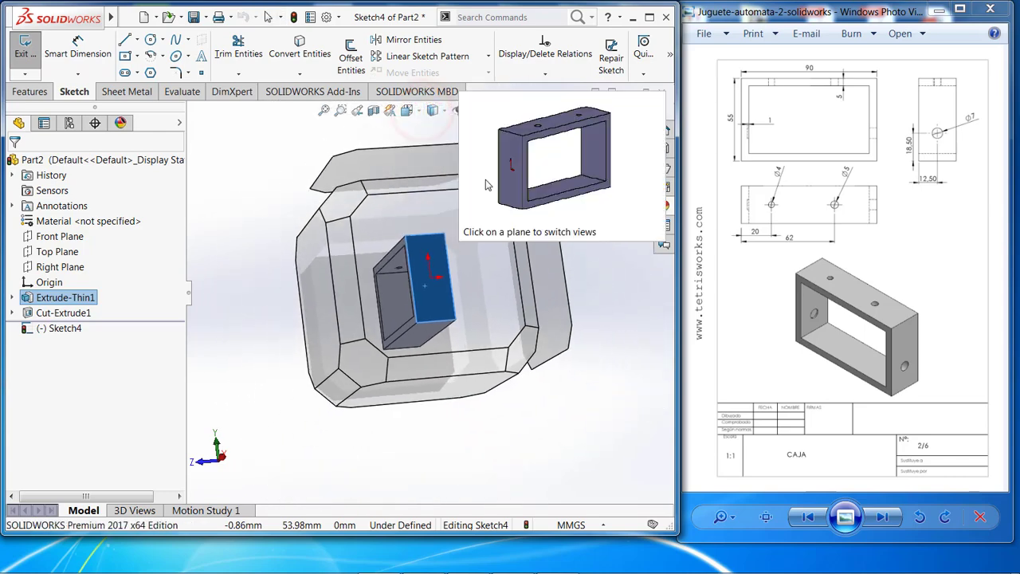
click(421, 110)
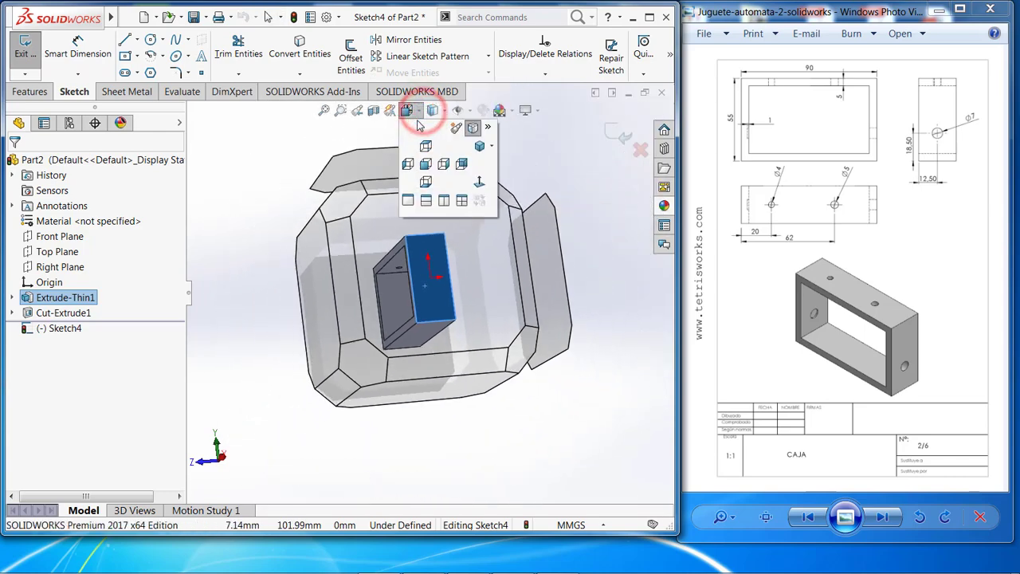
click(472, 130)
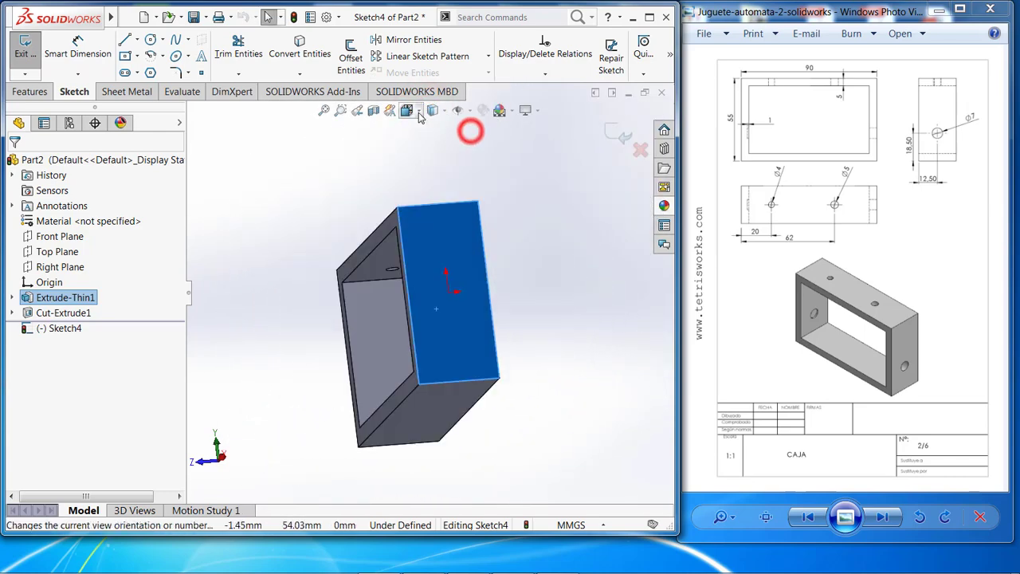
click(419, 110)
click(481, 182)
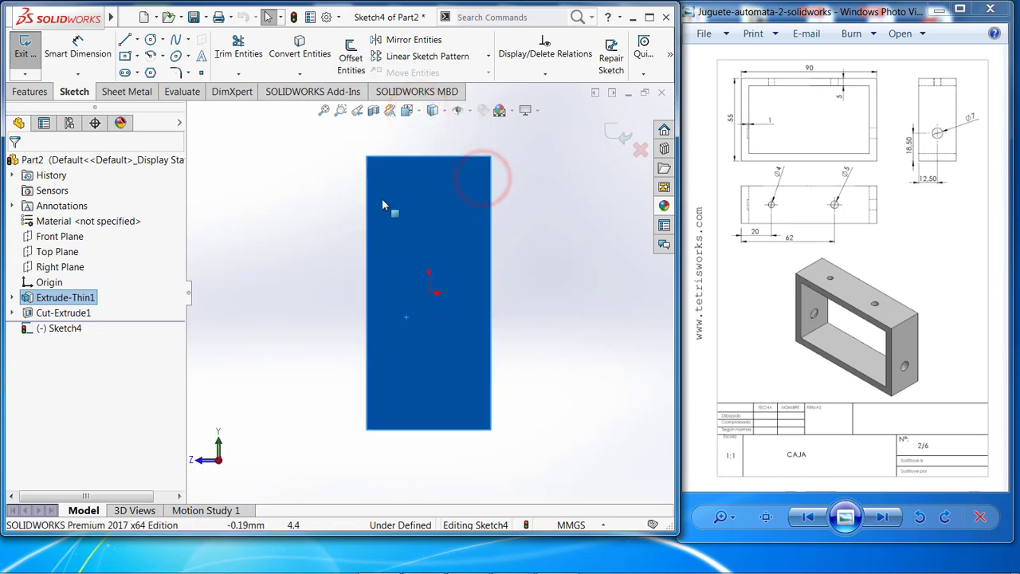
Sketch a circle about 5.8 mm in diameter on the end face, about 17 mm directly below the origin.
click(150, 40)
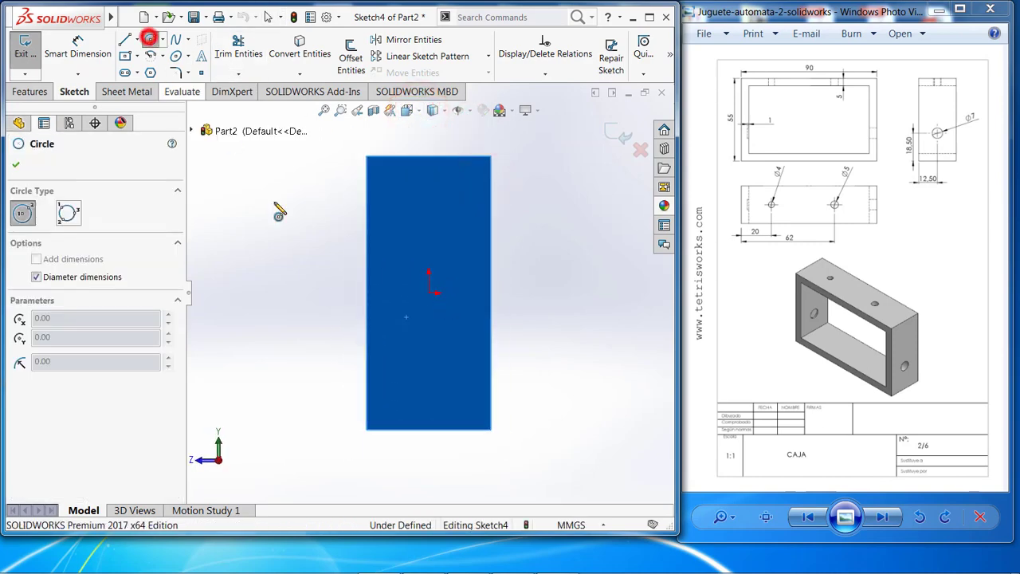
click(428, 377)
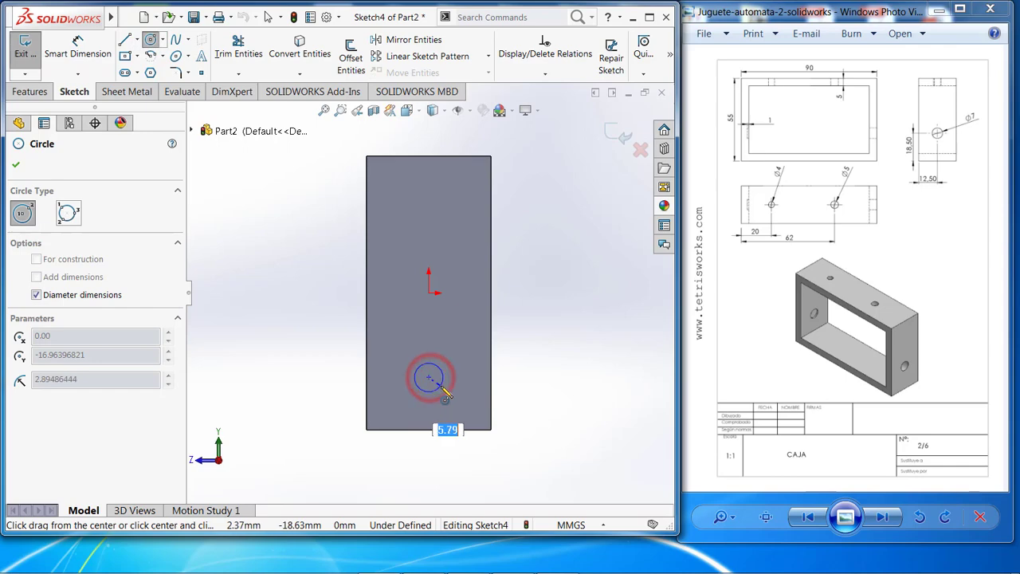
click(440, 386)
key(Escape)
Dimension the diameter of the end-face circle as 7 mm.
middle_drag(245, 314, 311, 305)
scroll(341, 321, up, 2)
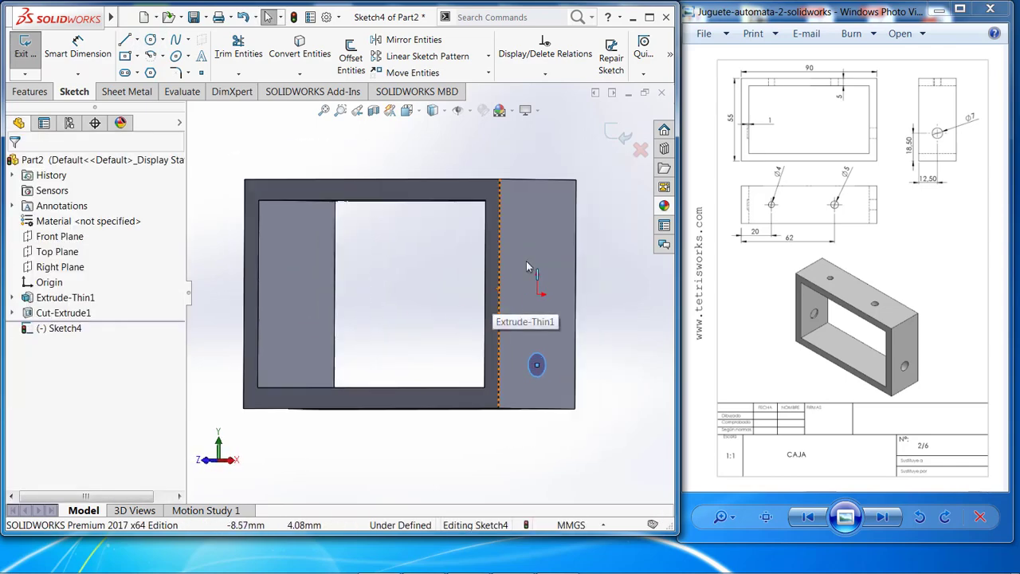
mouse_move(538, 247)
middle_down()
mouse_move(468, 210)
mouse_move(464, 229)
mouse_move(510, 227)
middle_up()
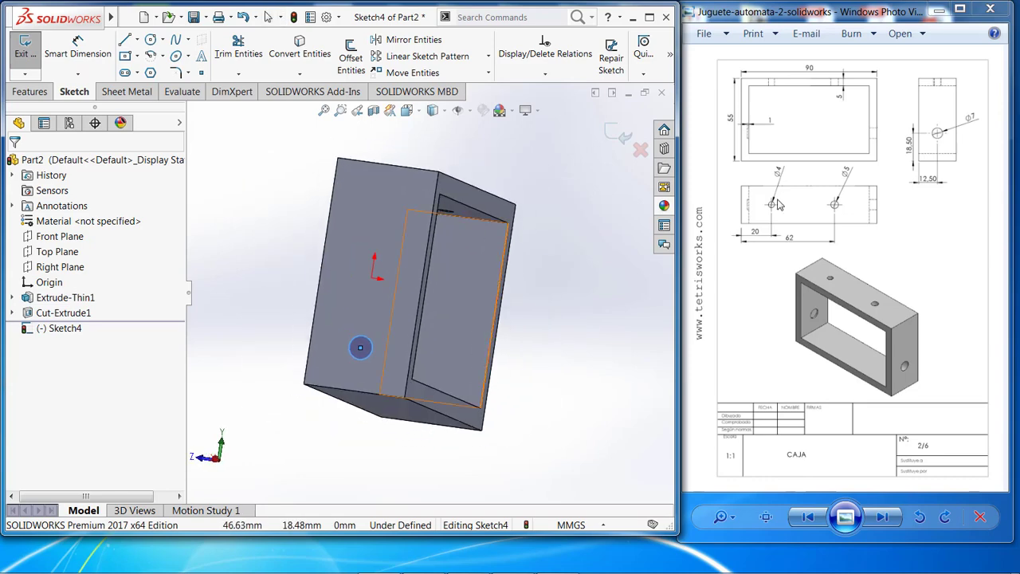
click(81, 56)
click(360, 347)
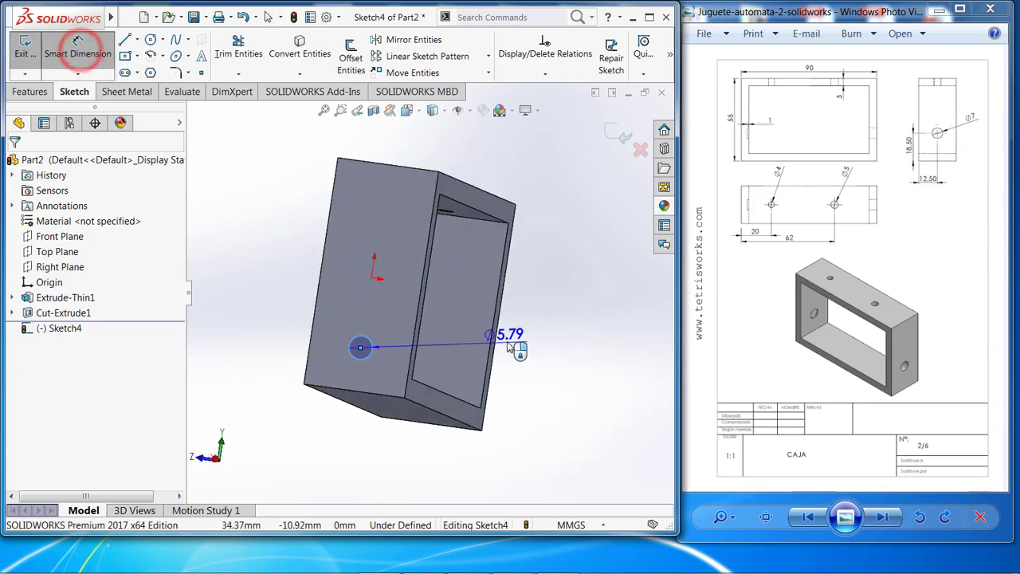
click(527, 328)
text(7.00mm)
key(Return)
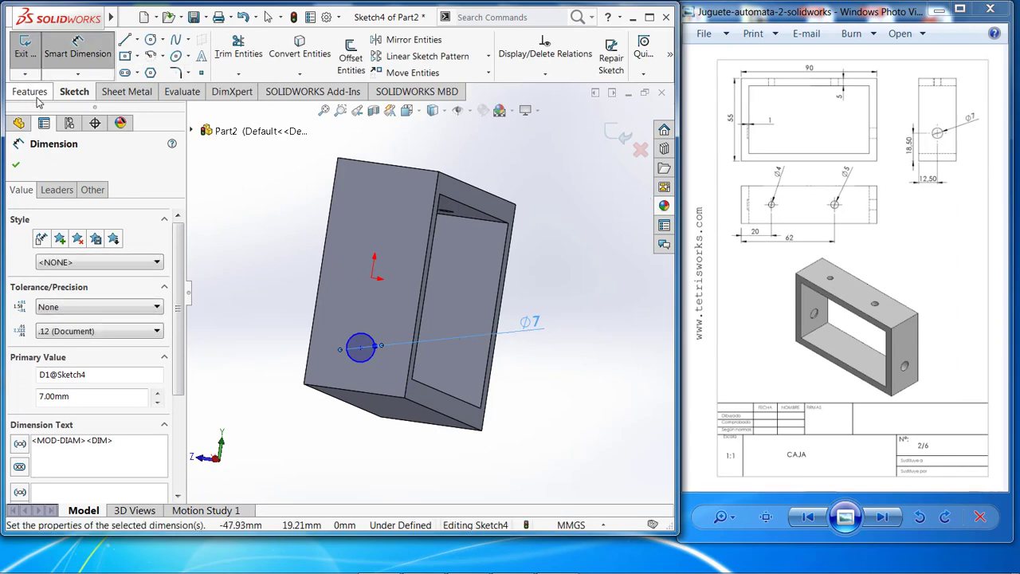
Dimension the 7 mm circle's centre at 12.5 mm from the end face's front vertical edge.
click(361, 349)
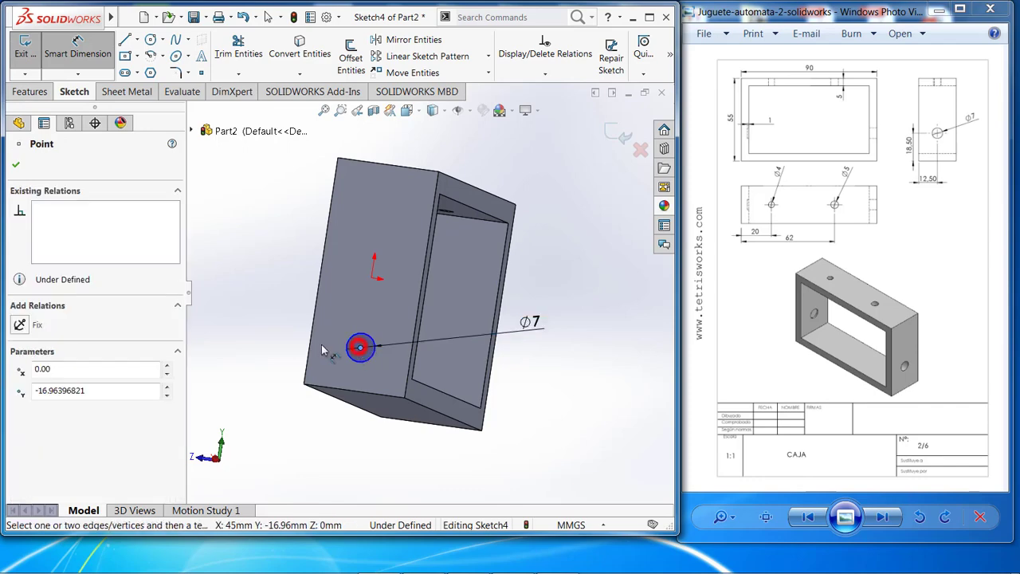
click(310, 339)
click(286, 451)
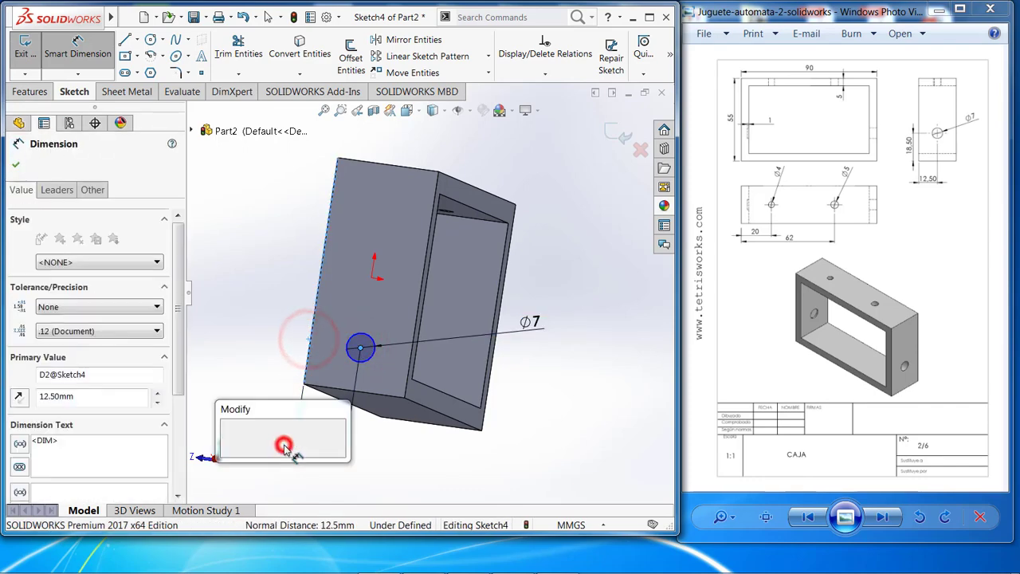
click(228, 440)
middle_drag(246, 287, 335, 301)
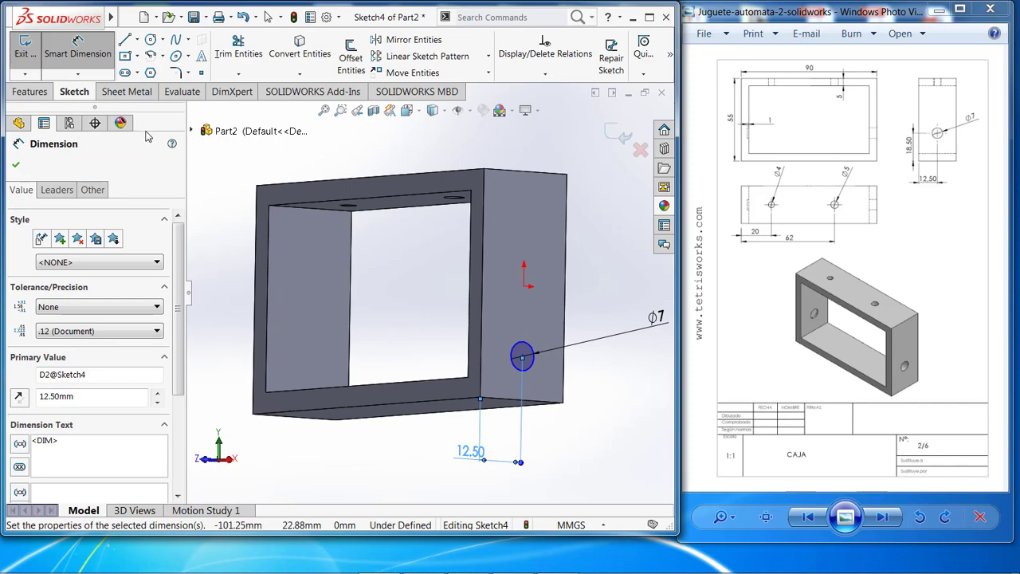
Dimension the 7 mm circle's centre at 18.5 mm above the end face's bottom edge.
click(522, 359)
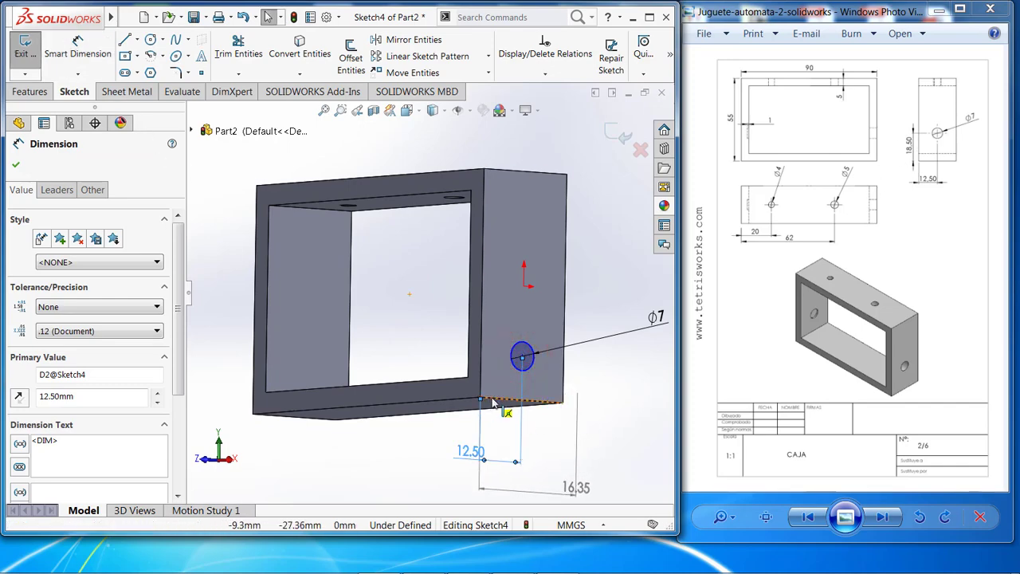
key(Escape)
click(77, 48)
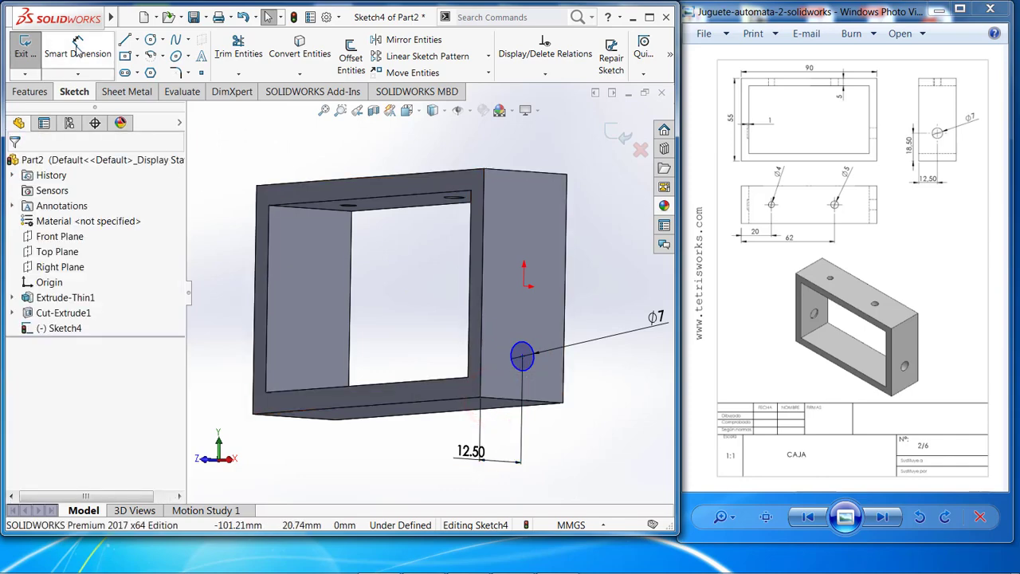
click(522, 358)
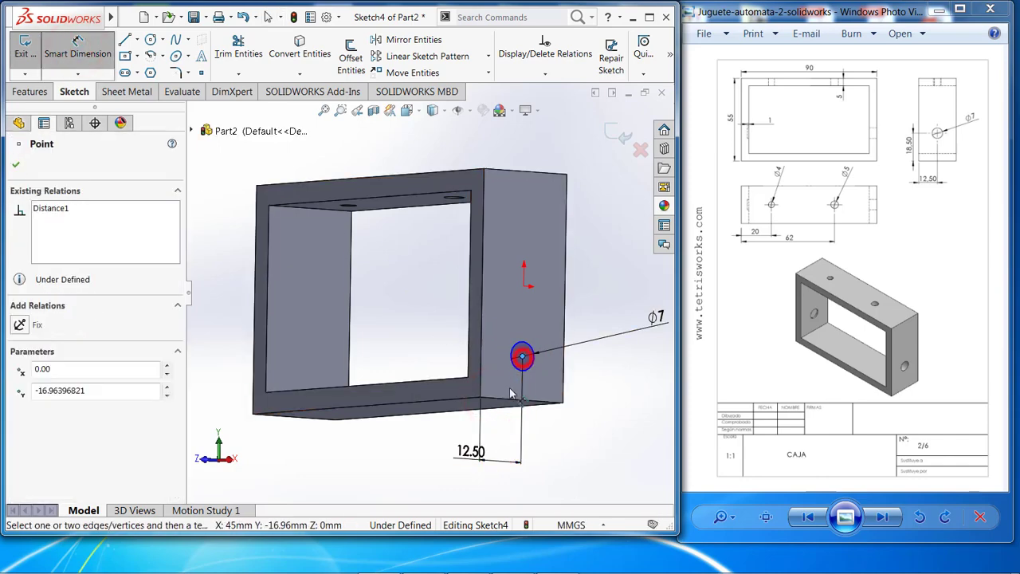
click(511, 403)
click(451, 309)
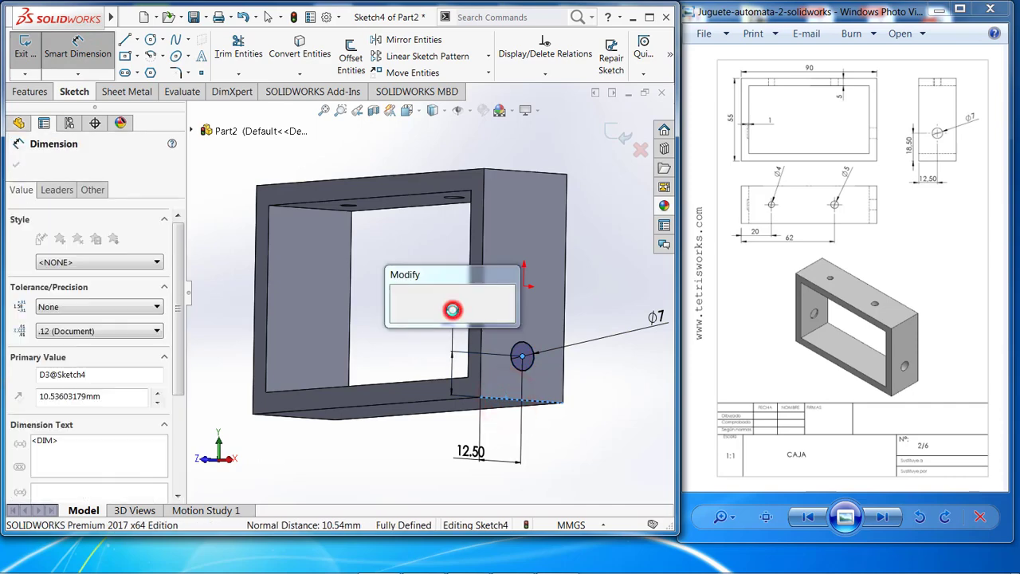
text(18.5)
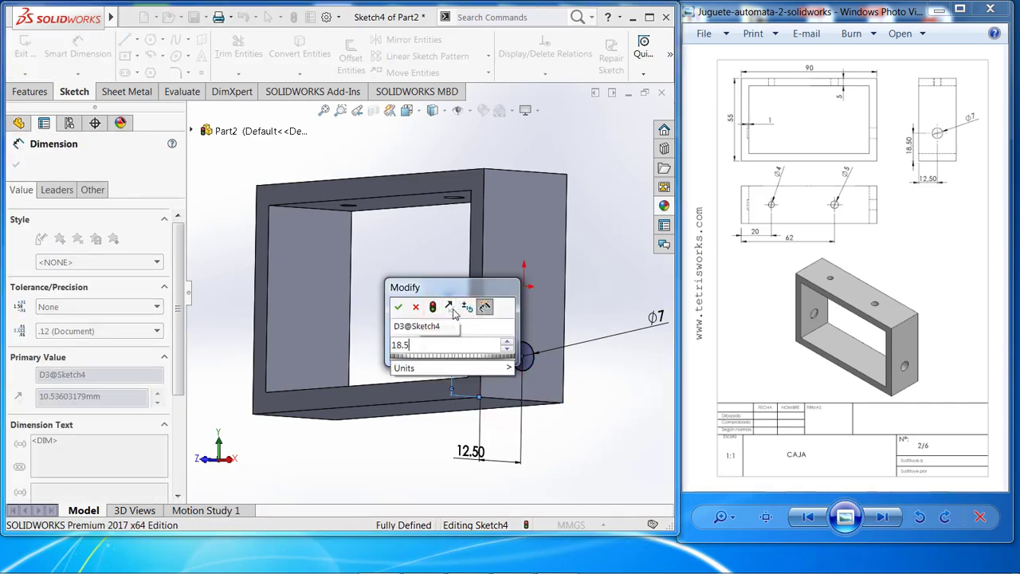
key(Return)
Cut the 7 mm circle through the frame's interior as a blind extruded cut 85 mm deep.
click(29, 90)
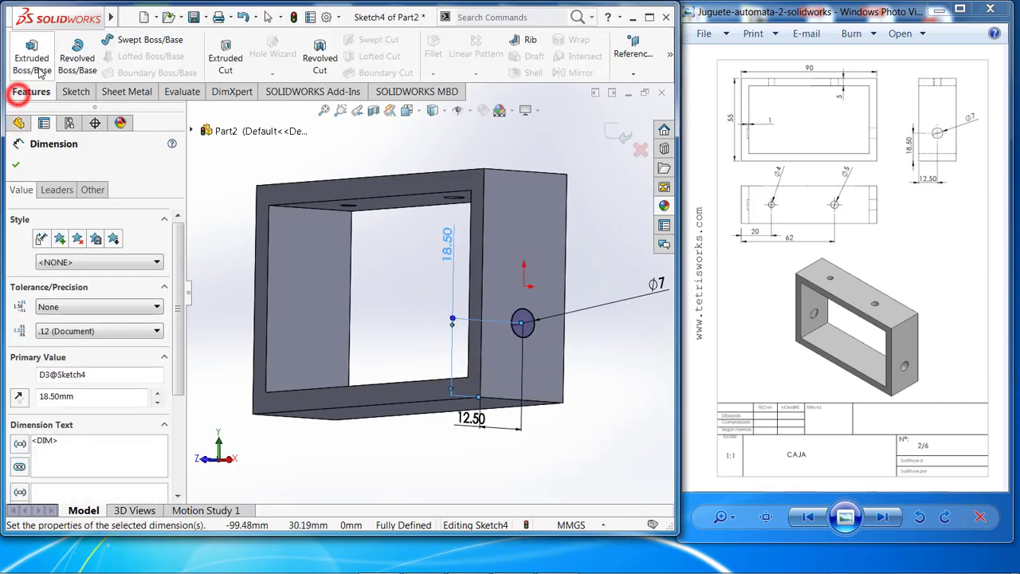
click(224, 58)
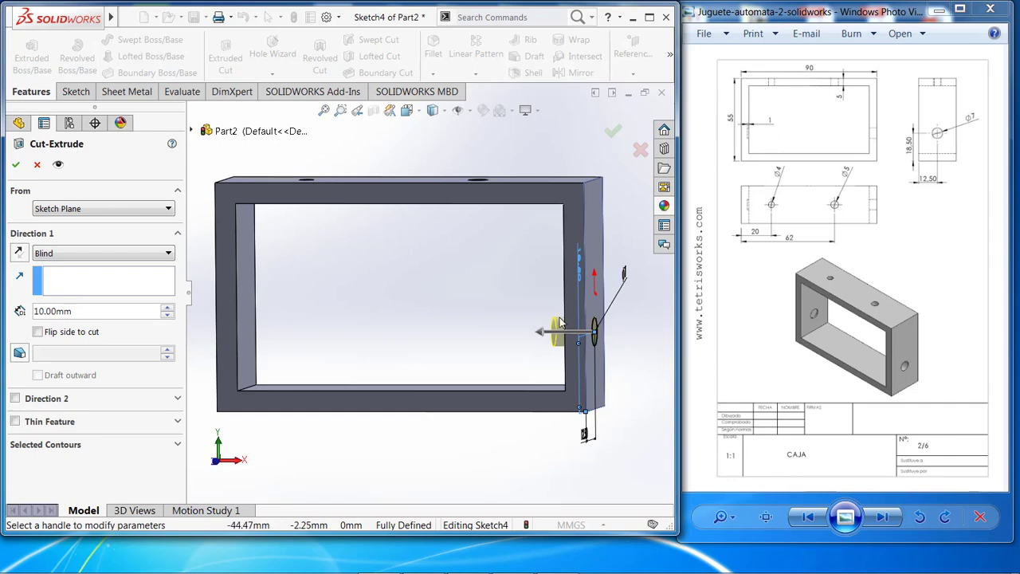
drag(542, 337, 261, 343)
text(85)
key(Return)
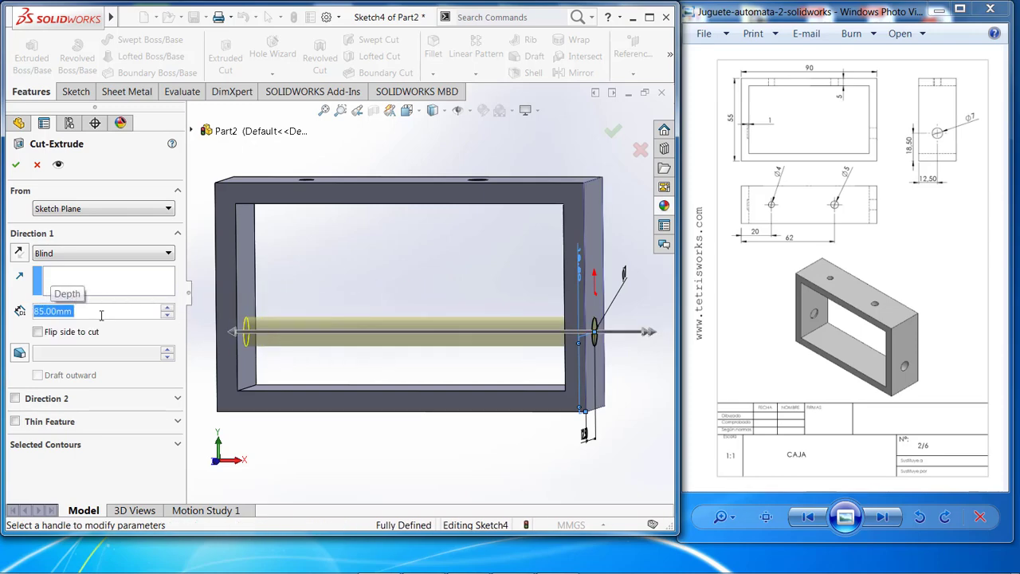
click(15, 165)
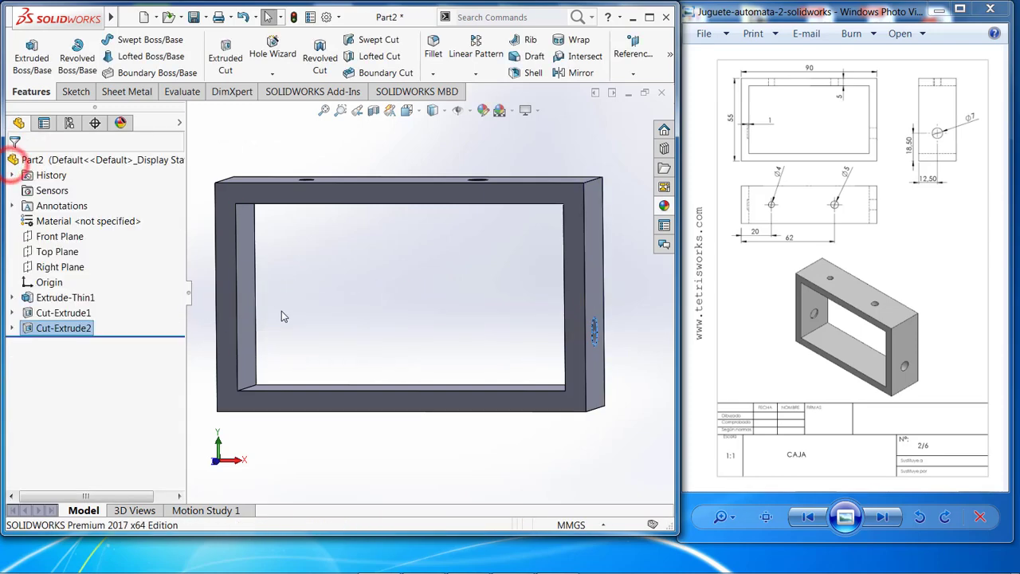
Edit the 7 mm hole's extruded cut and set its blind depth to 86 mm.
middle_drag(282, 311, 326, 346)
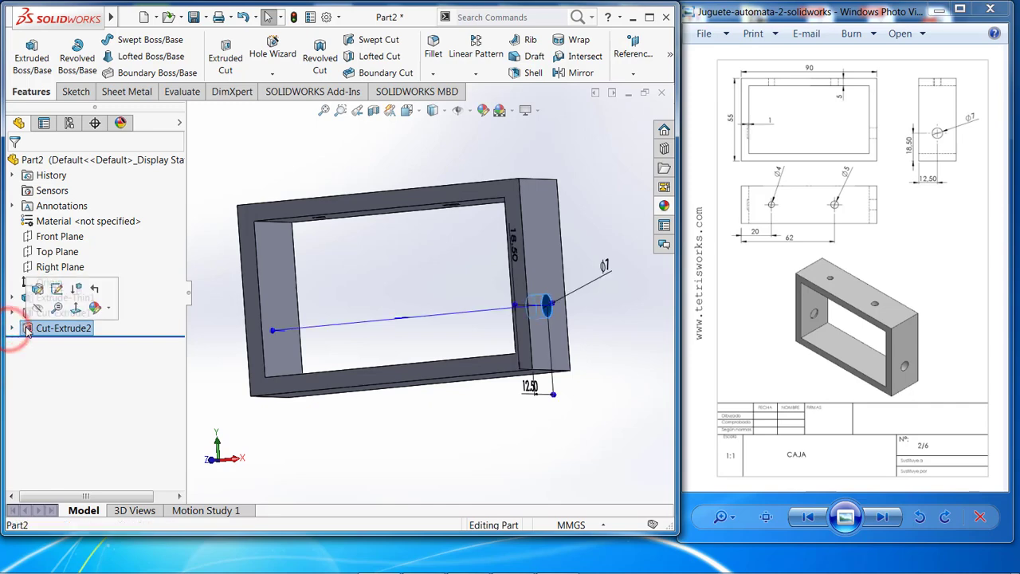
click(33, 285)
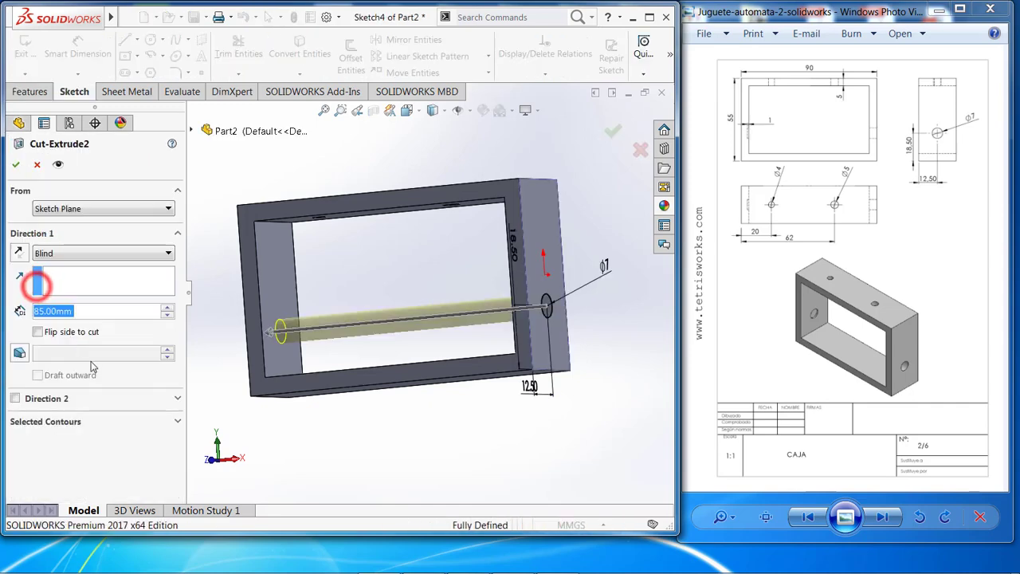
click(44, 312)
key(BackSpace)
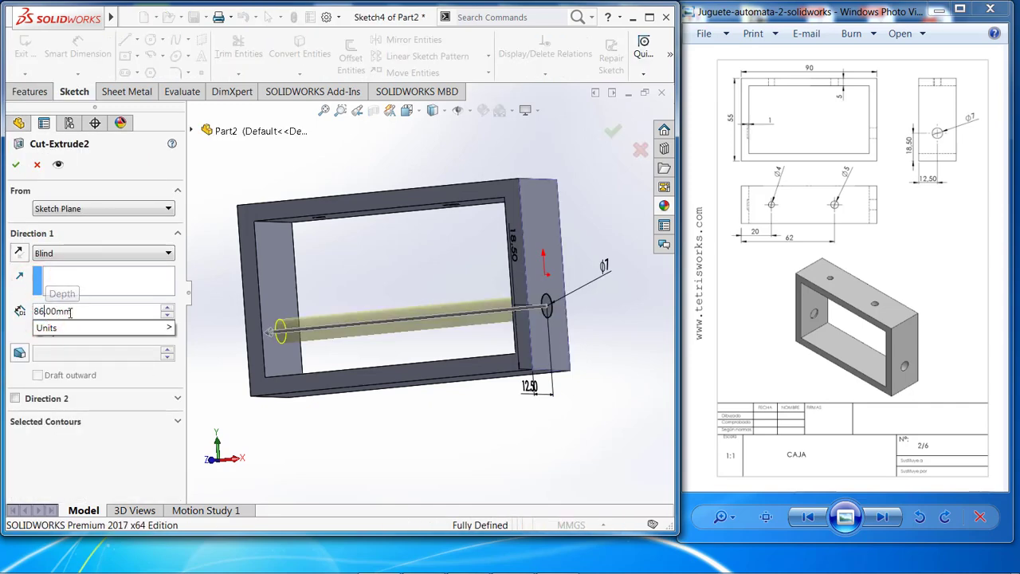
key(Return)
click(15, 164)
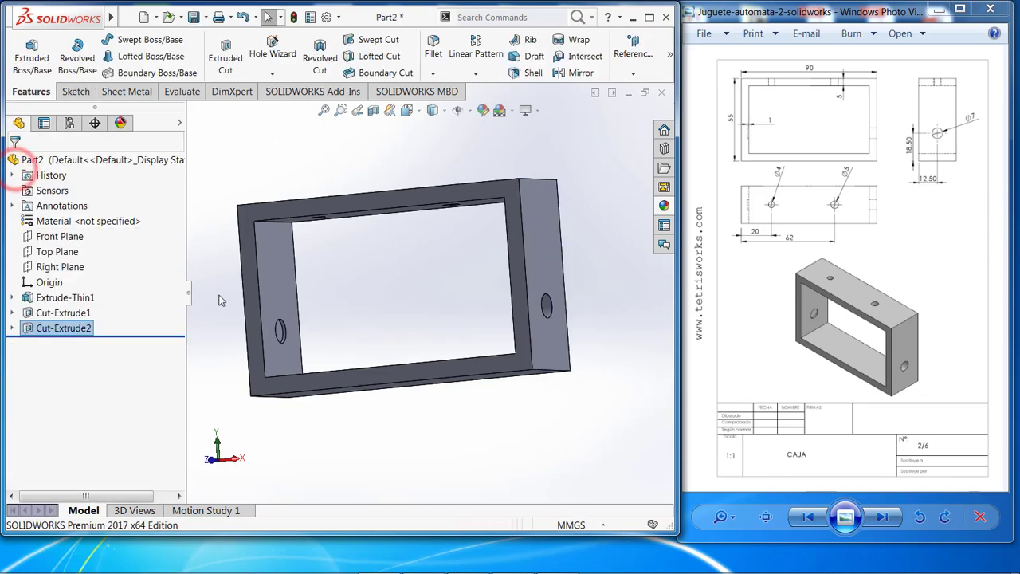
middle_drag(221, 300, 224, 368)
scroll(226, 367, up, 4)
scroll(363, 306, down, 2)
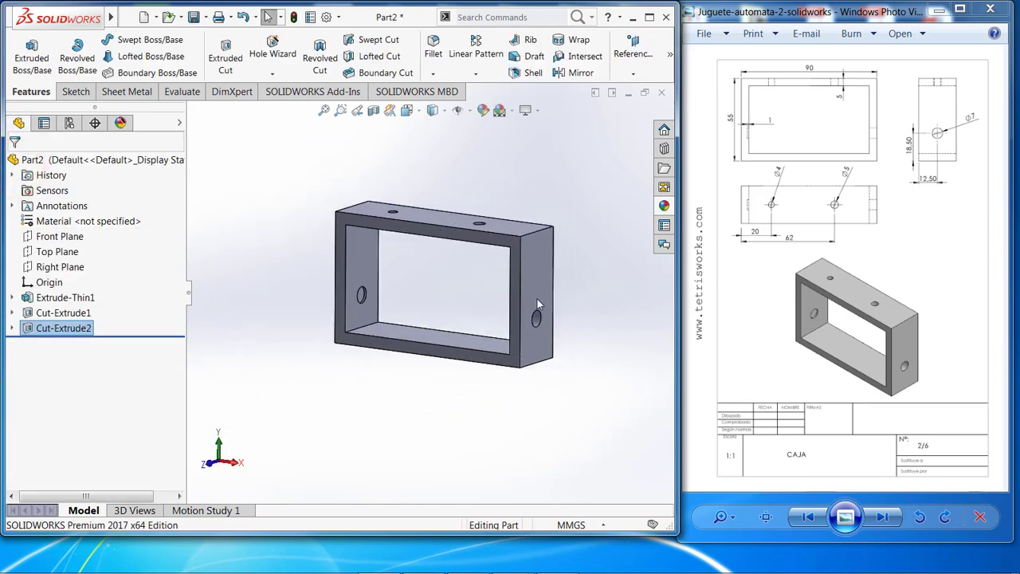
scroll(575, 280, down, 1)
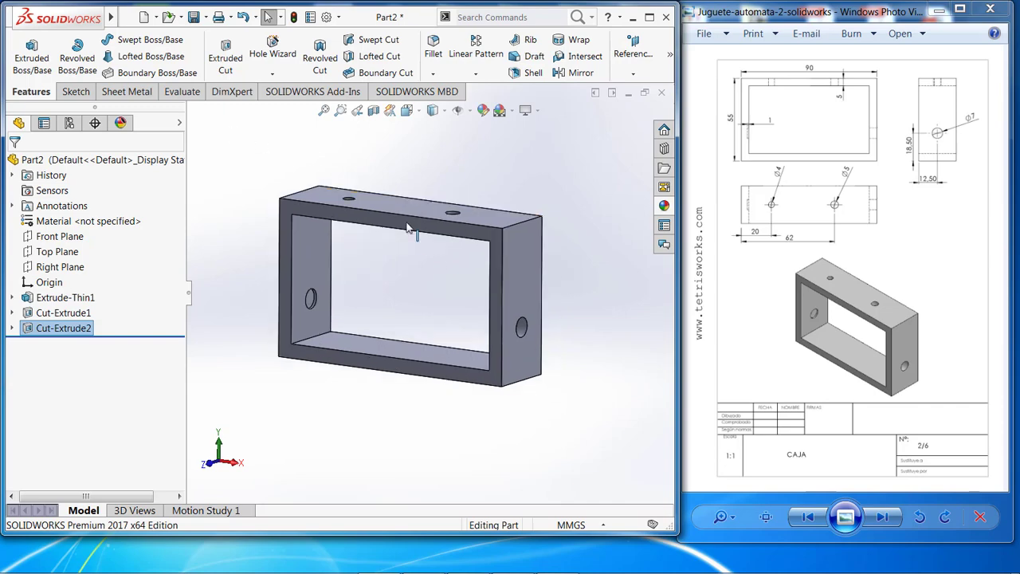
scroll(406, 240, up, 2)
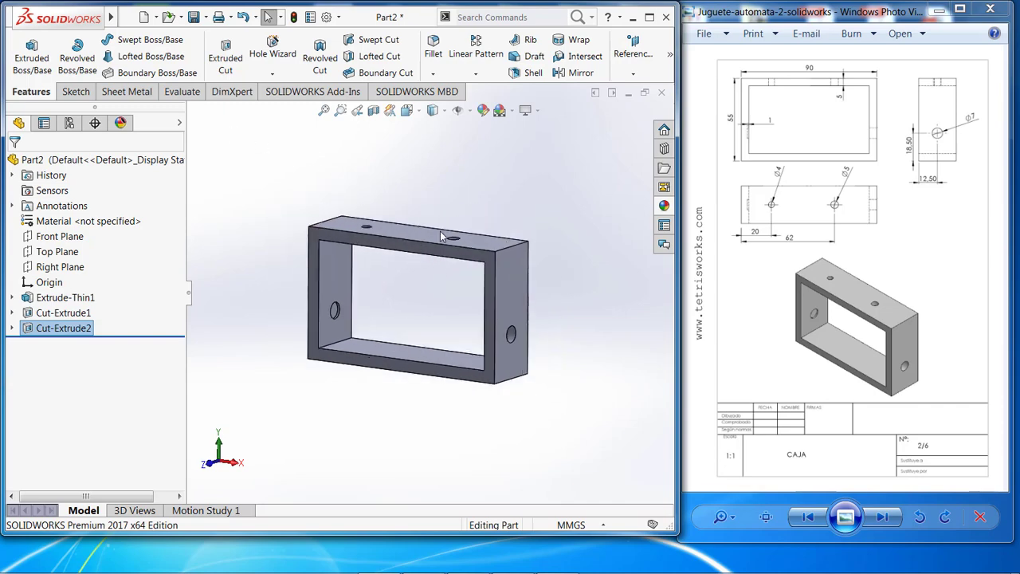
middle_drag(478, 231, 546, 314)
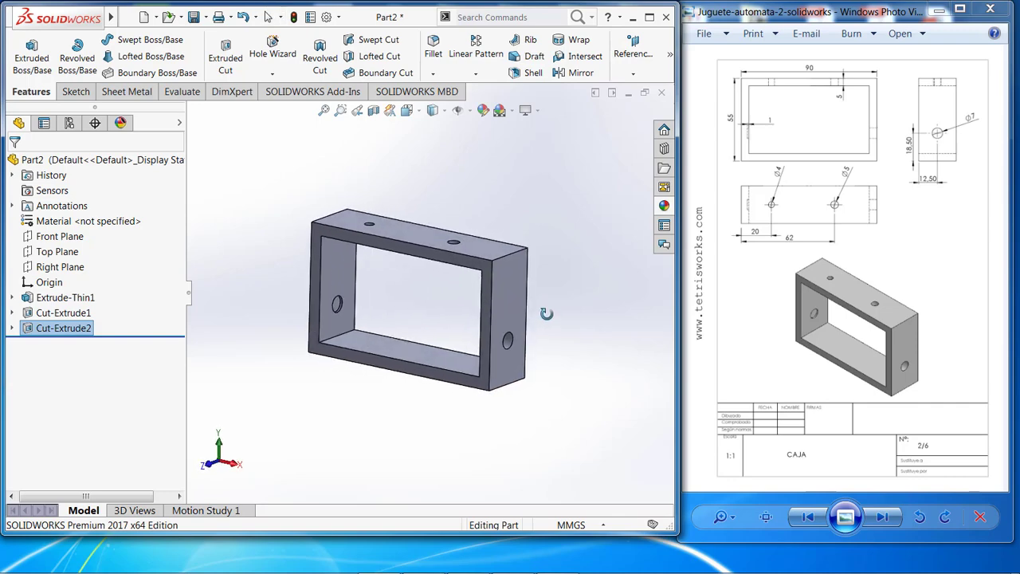